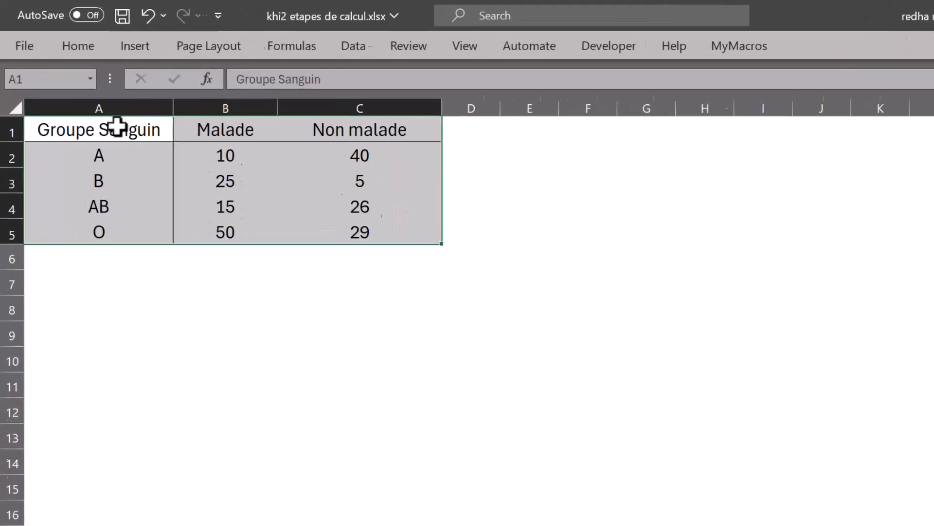
{"action": "left_click", "coordinate": [93, 101]}
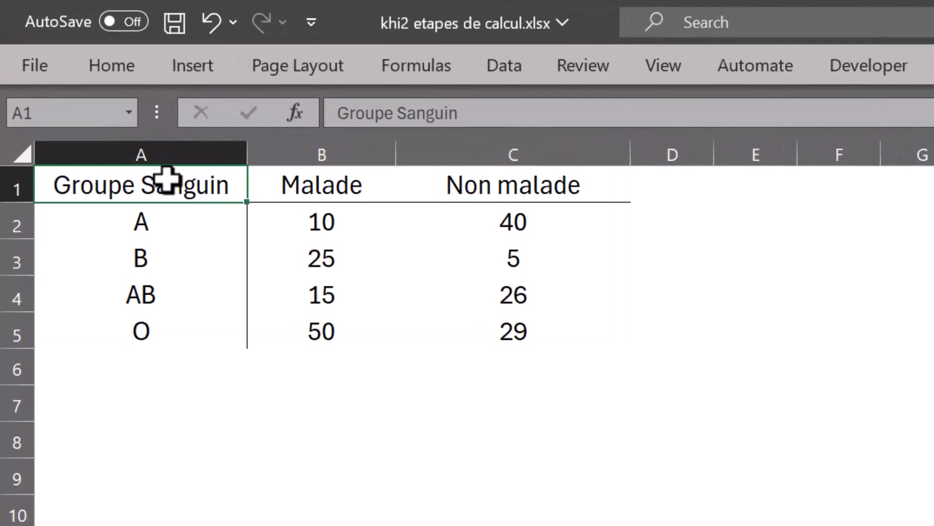
{"action": "left_click_drag", "start_coordinate": [299, 200], "coordinate": [527, 191]}
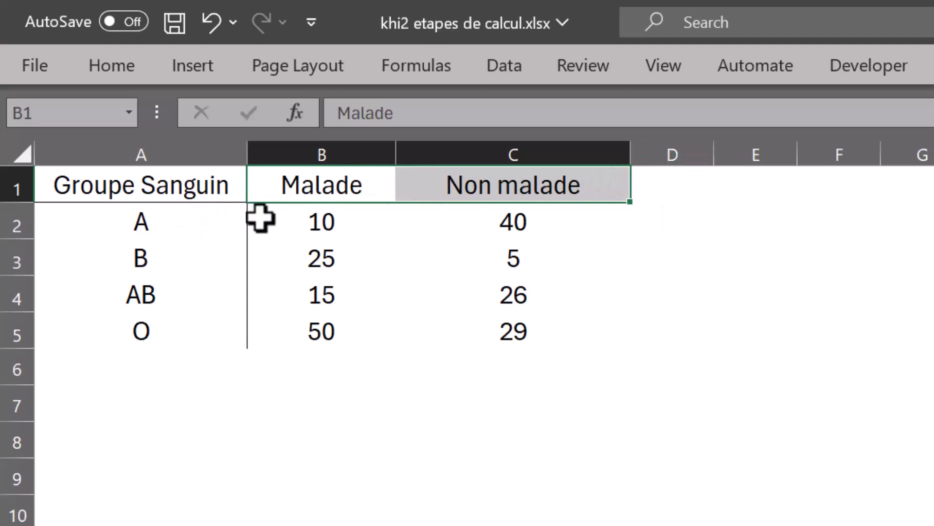
{"action": "left_click_drag", "start_coordinate": [177, 225], "coordinate": [180, 345]}
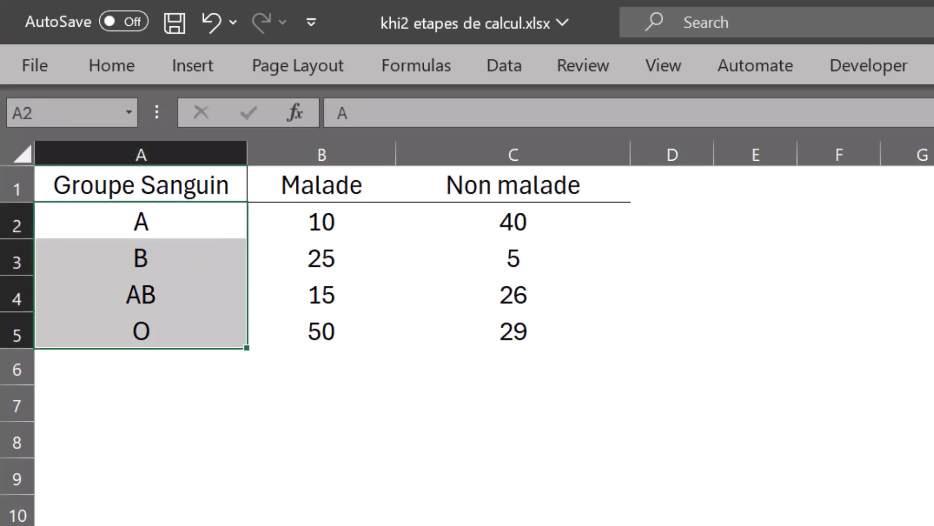
{"action": "left_click", "coordinate": [183, 378]}
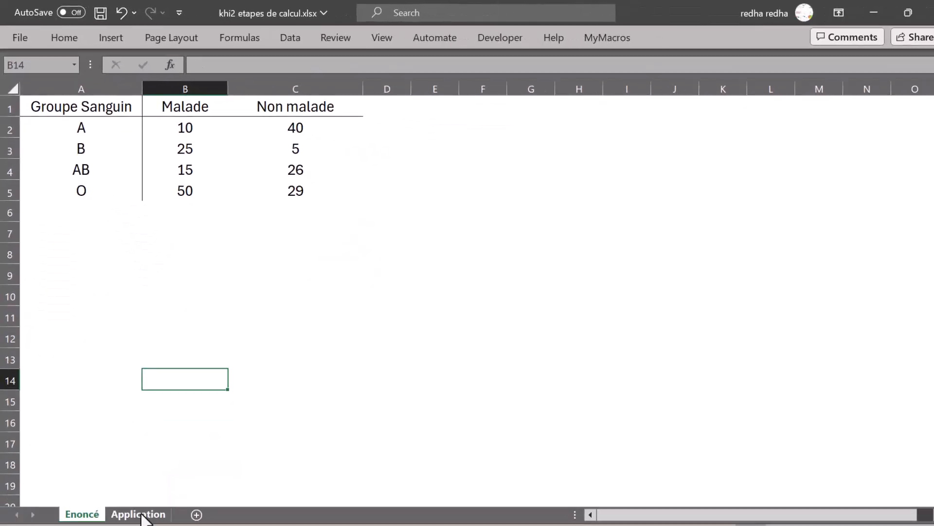
- Open the Application sheet and widen column K so its "Non malade" heading fits
{"action": "left_click", "coordinate": [137, 509]}
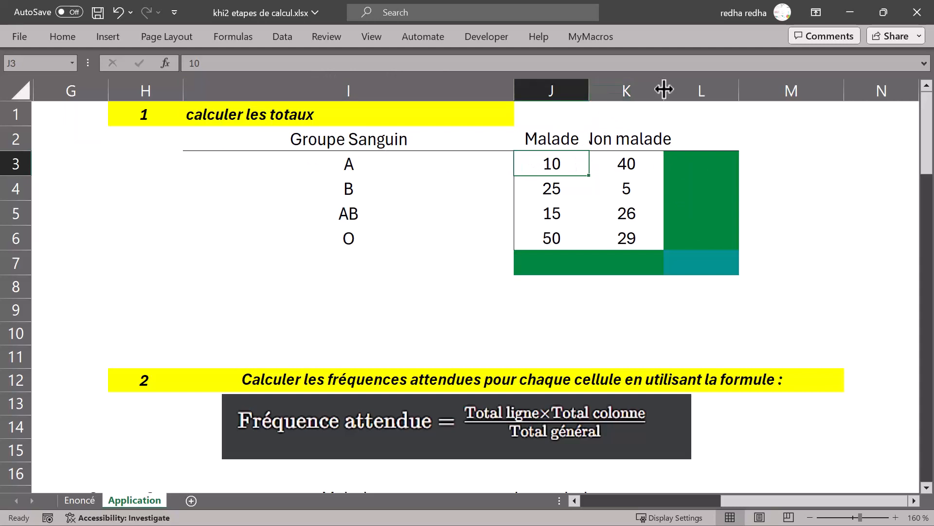
{"action": "left_click_drag", "start_coordinate": [664, 89], "coordinate": [680, 90]}
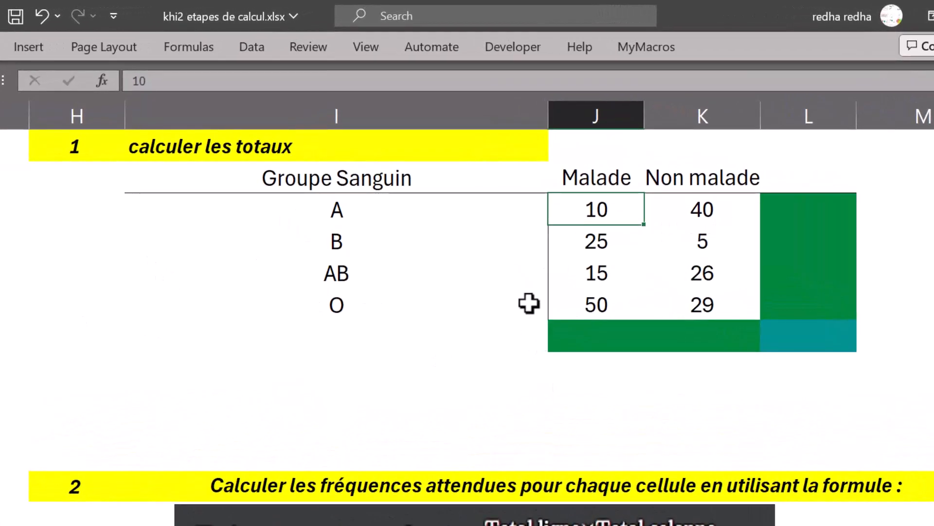
- Use AutoSum to compute the row totals in L3:L6 and the column and grand totals in J7:L7
{"action": "left_click_drag", "start_coordinate": [779, 207], "coordinate": [819, 298]}
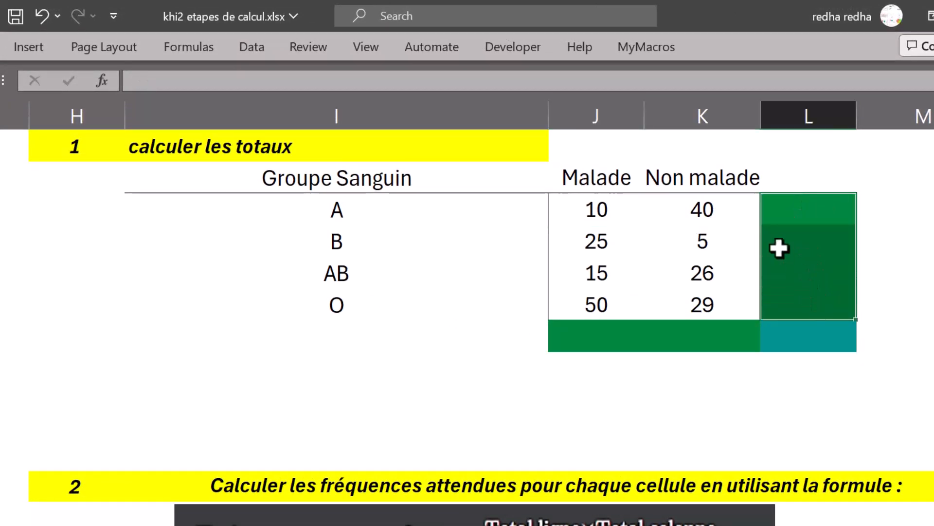
{"action": "left_click_drag", "start_coordinate": [794, 204], "coordinate": [798, 305]}
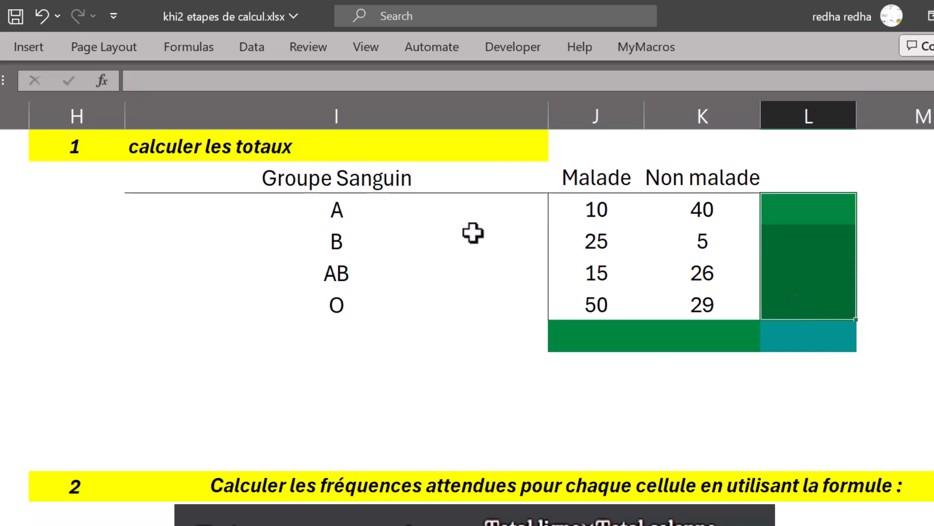
{"action": "left_click", "coordinate": [1, 48]}
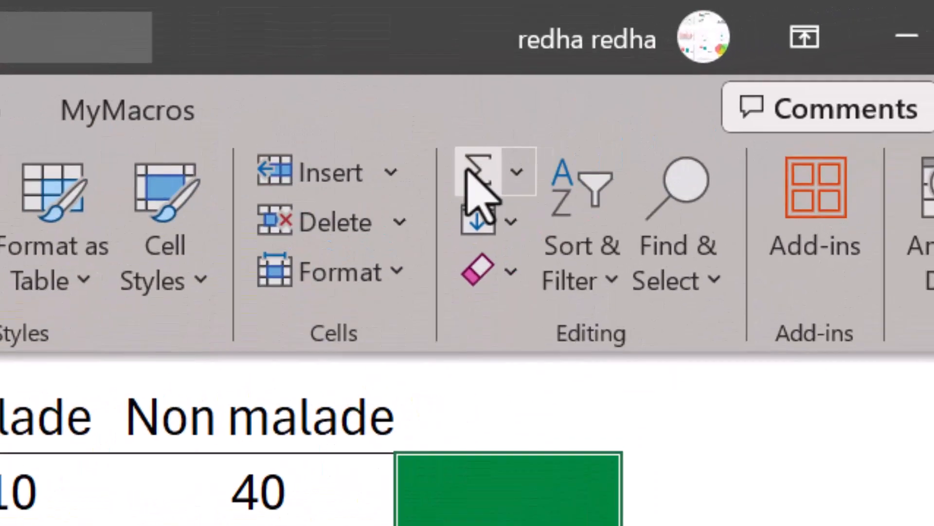
{"action": "left_click", "coordinate": [471, 194]}
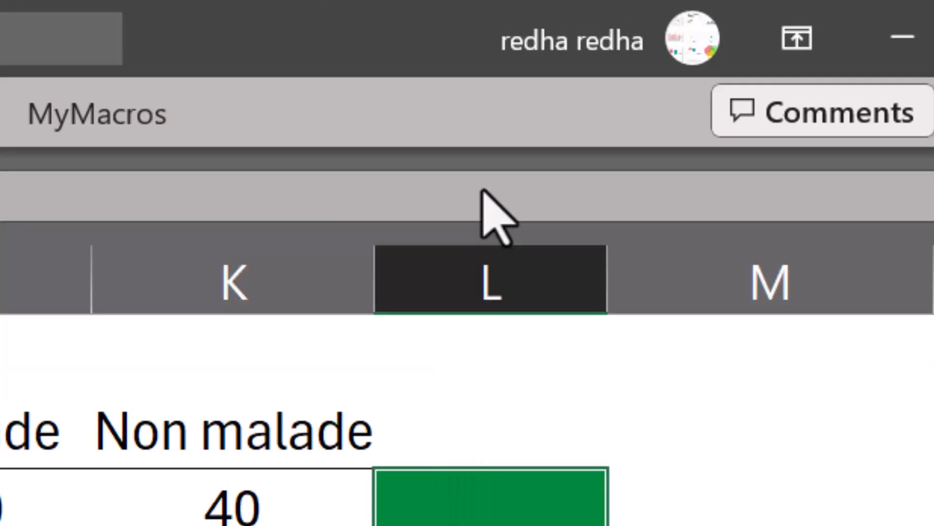
{"action": "left_click_drag", "start_coordinate": [29, 525], "coordinate": [490, 525]}
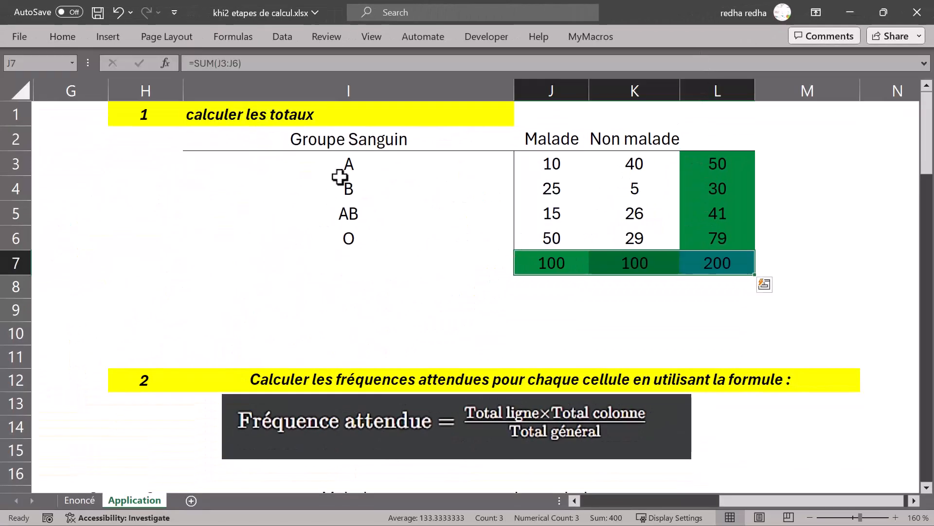
- Examine the expected-frequency formula in section 2 together with the row, column and grand totals it uses
{"action": "scroll", "coordinate": [479, 263], "scroll_direction": "down", "scroll_amount": 1}
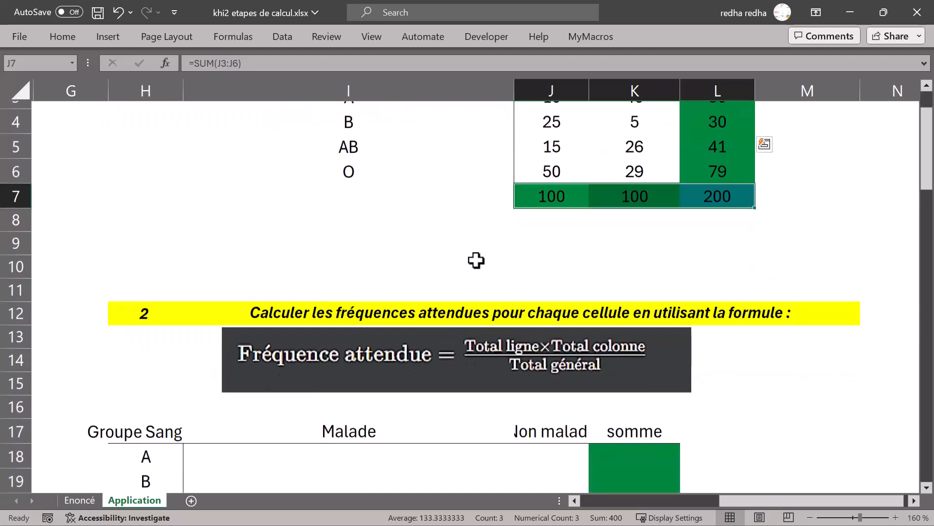
{"action": "scroll", "coordinate": [536, 251], "scroll_direction": "up", "scroll_amount": 1}
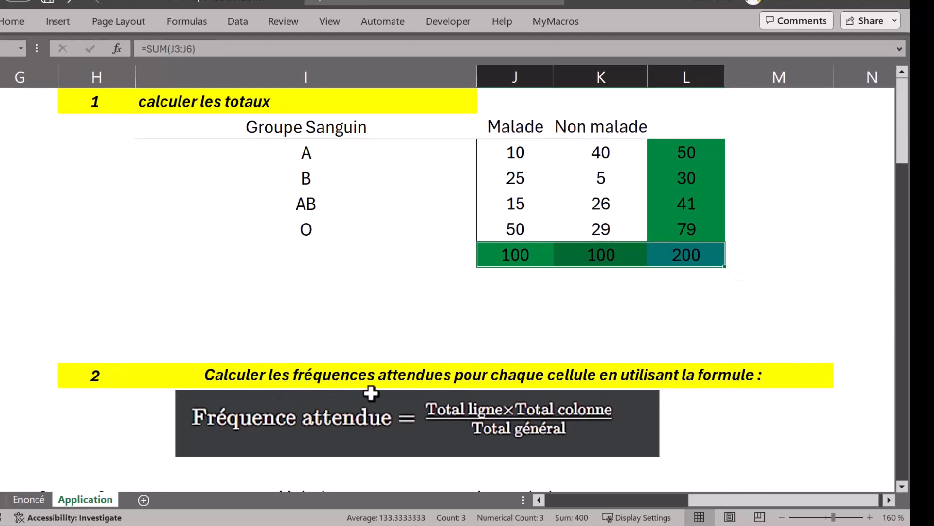
{"action": "scroll", "coordinate": [375, 389], "scroll_direction": "down", "scroll_amount": 2}
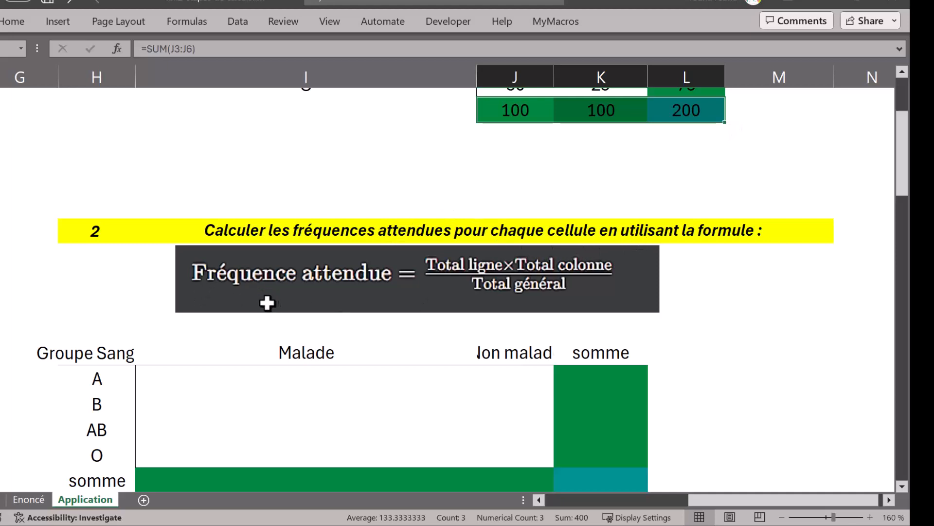
{"action": "scroll", "coordinate": [496, 294], "scroll_direction": "up", "scroll_amount": 1}
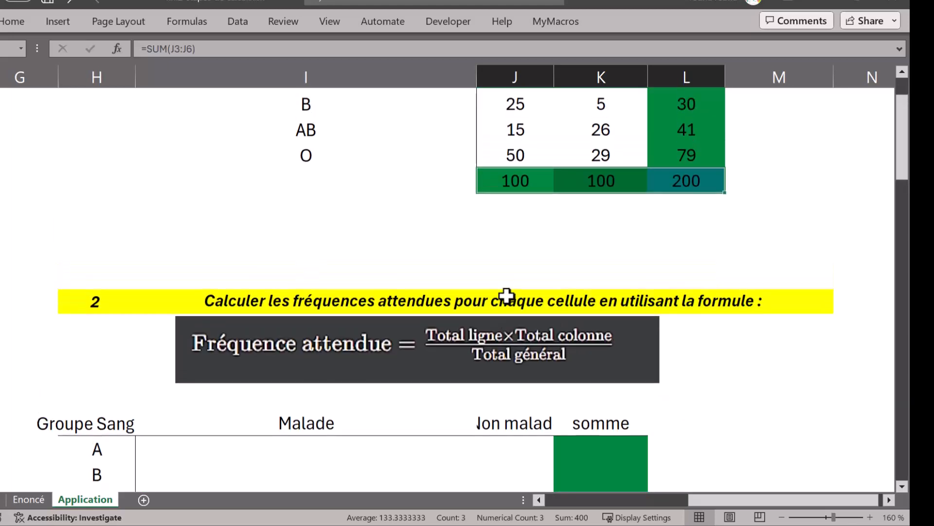
{"action": "left_click", "coordinate": [522, 188]}
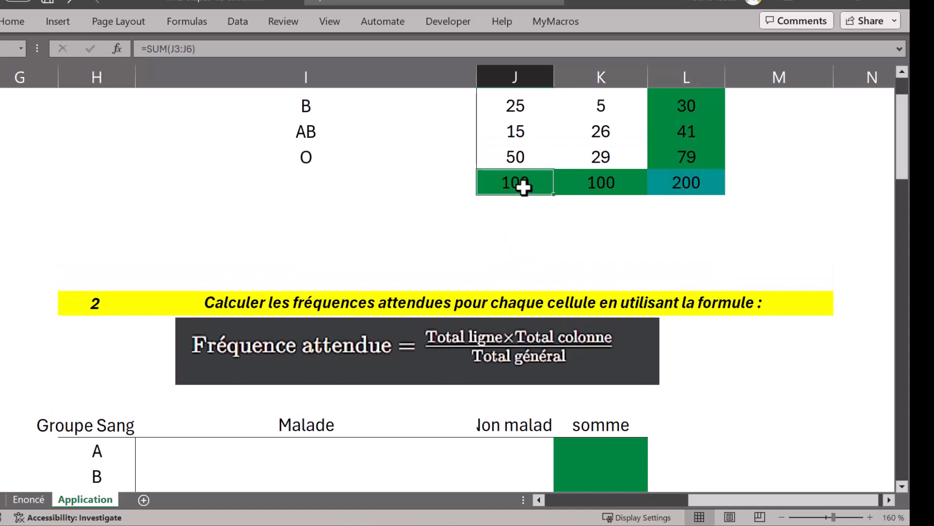
{"action": "scroll", "coordinate": [584, 233], "scroll_direction": "up", "scroll_amount": 1}
{"action": "left_click", "coordinate": [705, 152]}
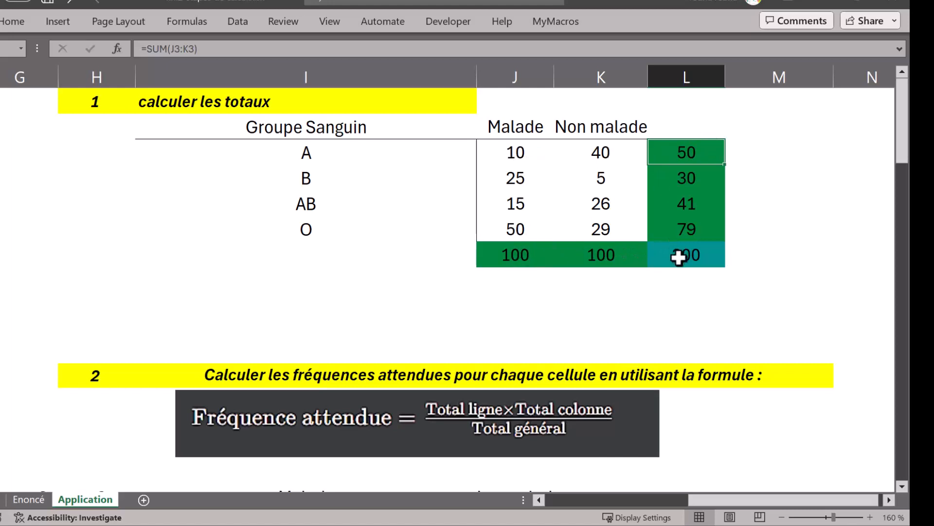
{"action": "scroll", "coordinate": [678, 258], "scroll_direction": "down", "scroll_amount": 2}
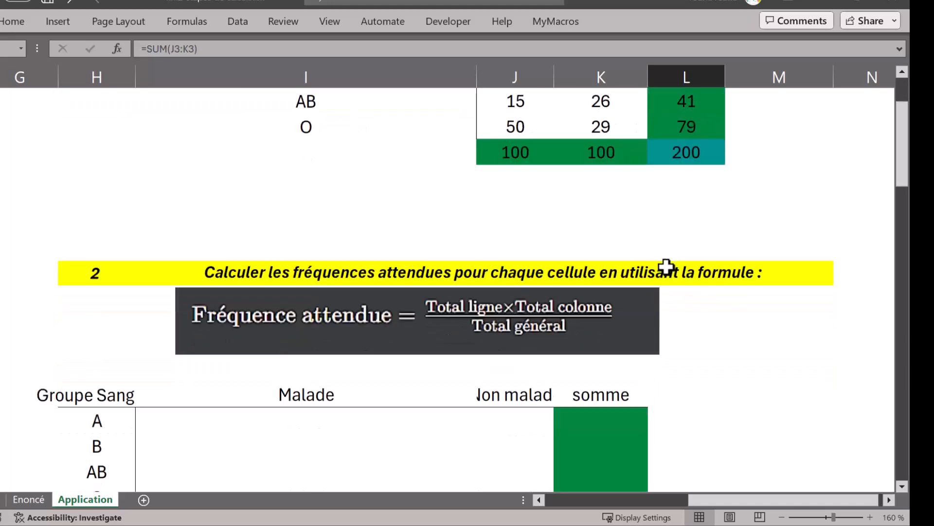
- Enter the expected-frequency formula =L3*J7/L7 in cell I18, for group A under Malade
{"action": "left_click", "coordinate": [261, 372]}
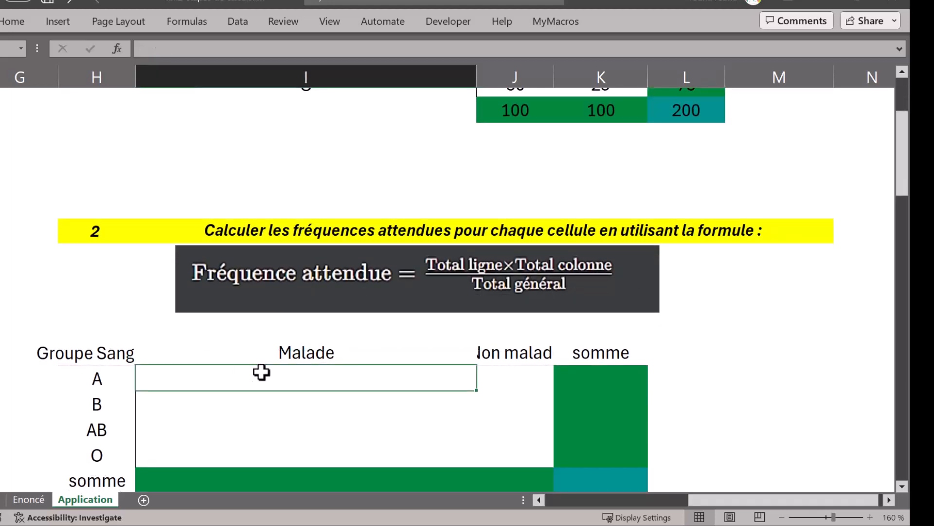
{"action": "type", "text": "="}
{"action": "scroll", "coordinate": [425, 319], "scroll_direction": "up", "scroll_amount": 2}
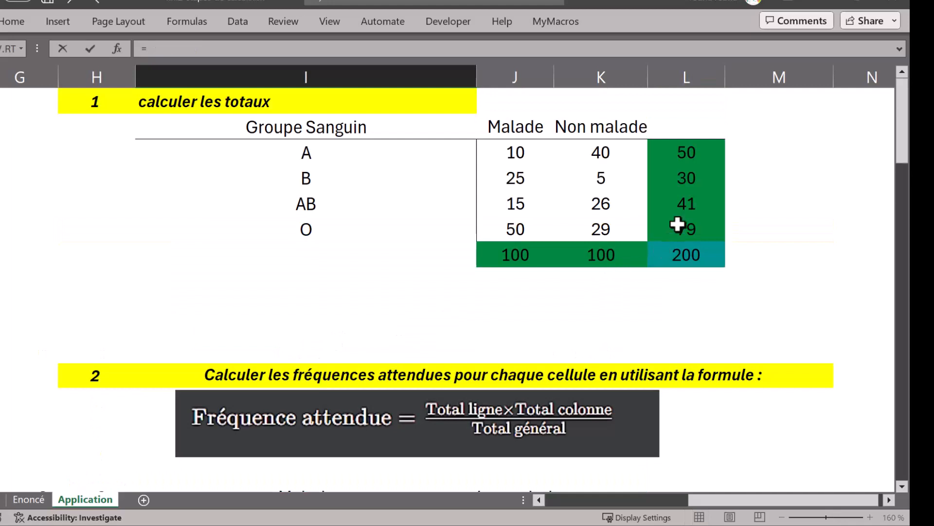
{"action": "left_click", "coordinate": [686, 159]}
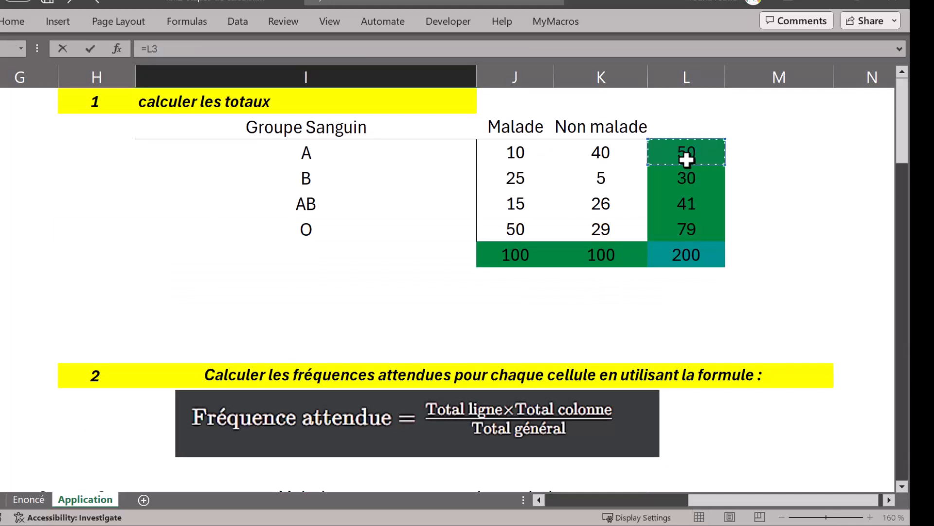
{"action": "type", "text": "*"}
{"action": "left_click", "coordinate": [519, 258]}
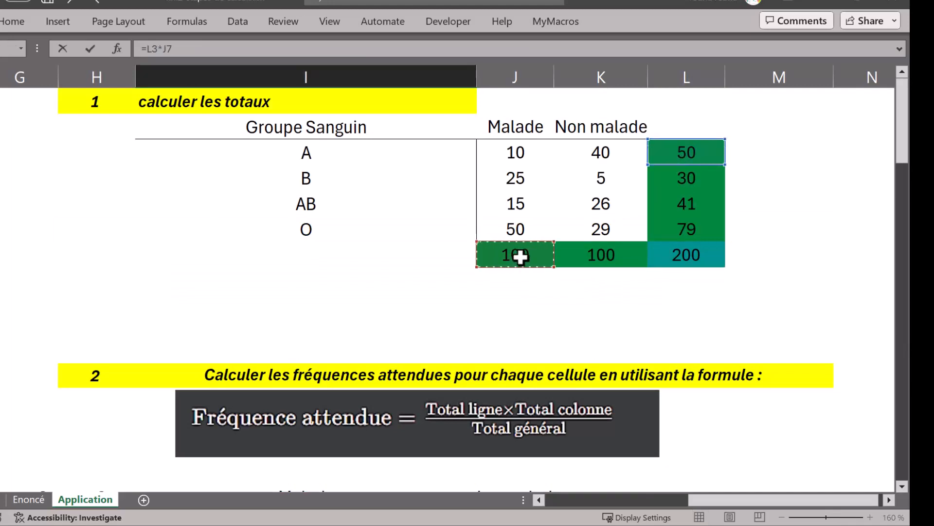
{"action": "type", "text": "/"}
{"action": "left_click", "coordinate": [668, 253]}
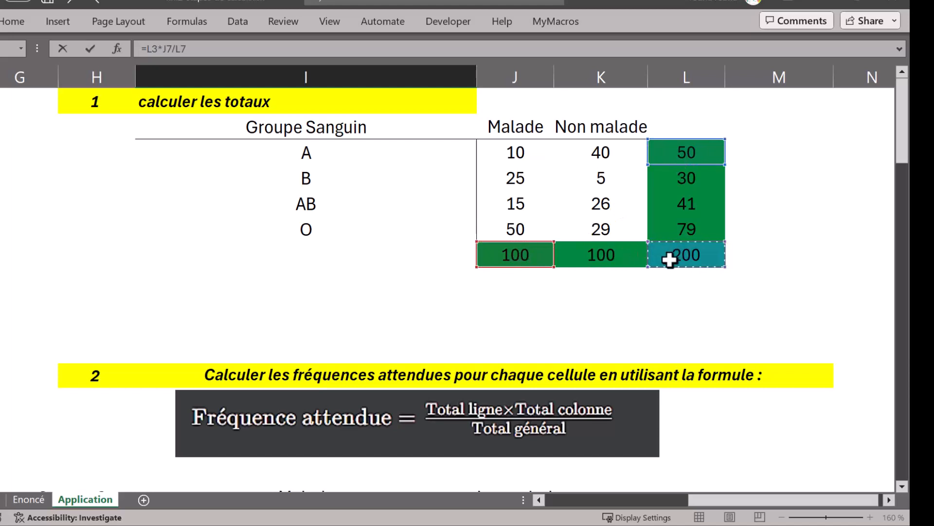
{"action": "scroll", "coordinate": [408, 309], "scroll_direction": "down", "scroll_amount": 3}
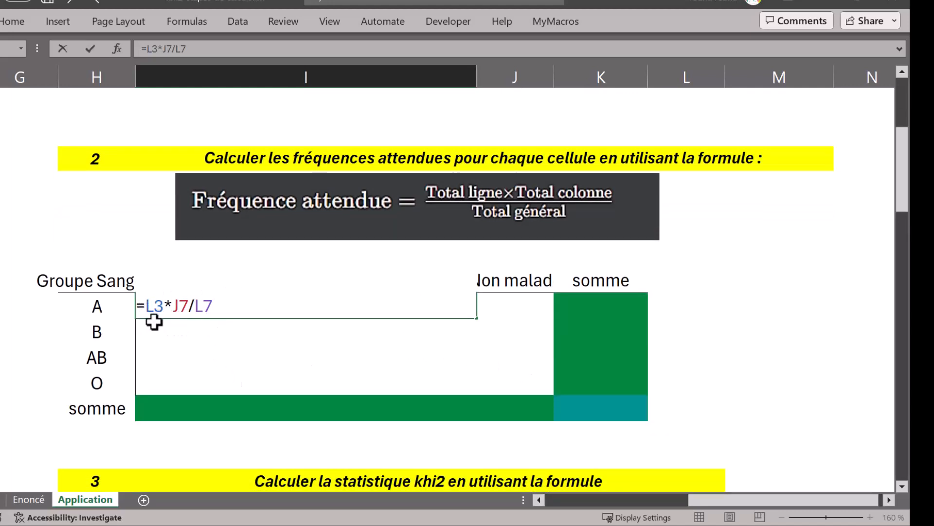
- Lock the row-total reference's column as $L3 and the column-total reference's row as J$7 in the I18 formula
{"action": "scroll", "coordinate": [250, 340], "scroll_direction": "up", "scroll_amount": 1}
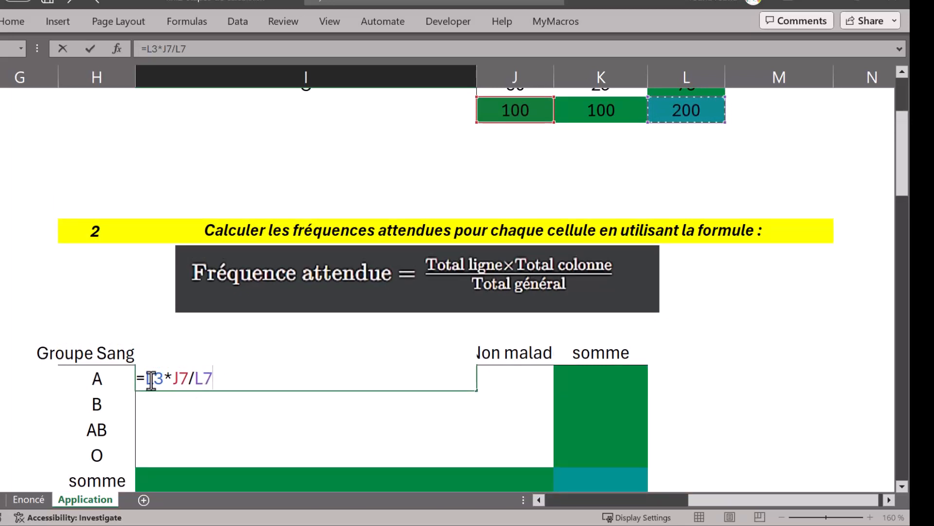
{"action": "scroll", "coordinate": [666, 256], "scroll_direction": "up", "scroll_amount": 2}
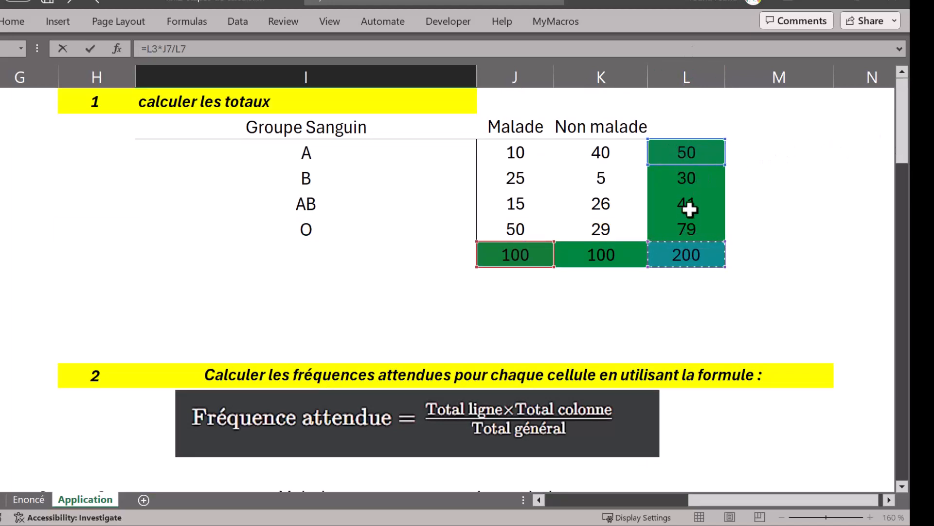
{"action": "scroll", "coordinate": [686, 205], "scroll_direction": "down", "scroll_amount": 2}
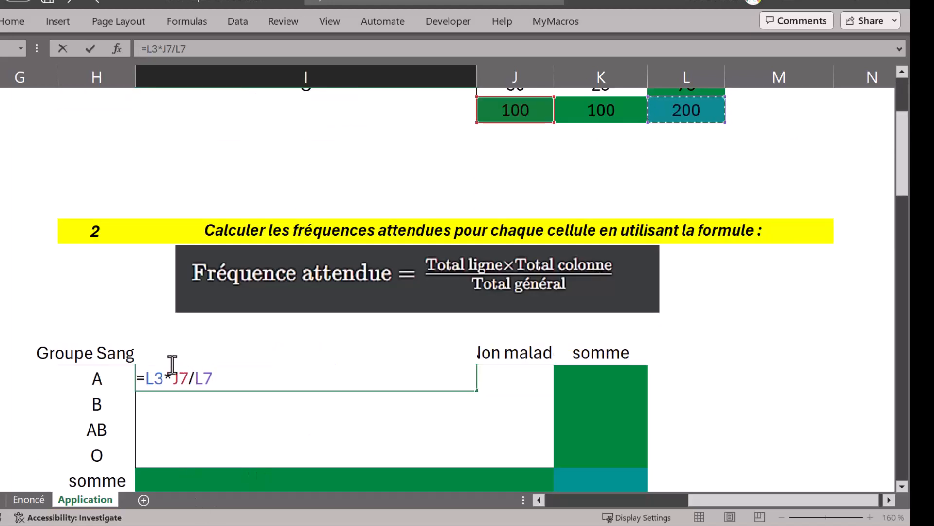
{"action": "left_click", "coordinate": [156, 378]}
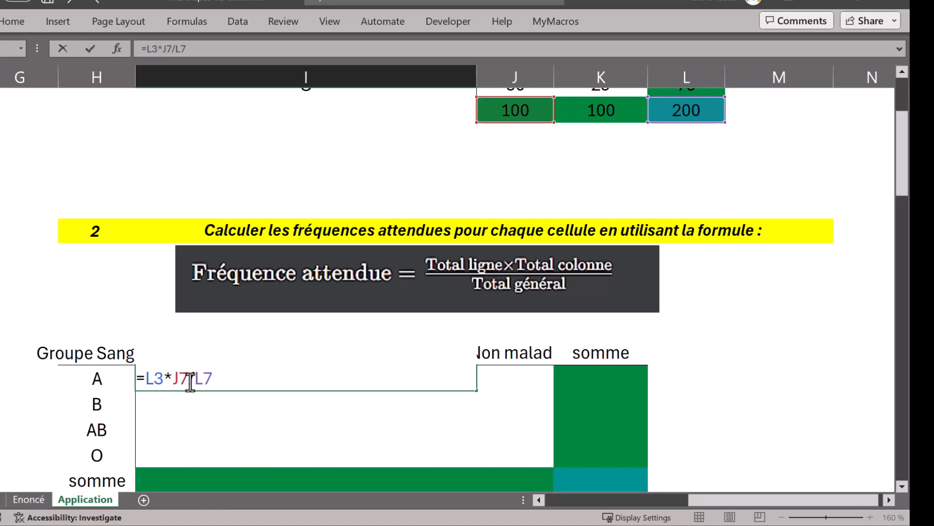
{"action": "type", "text": "$"}
{"action": "scroll", "coordinate": [455, 285], "scroll_direction": "up", "scroll_amount": 2}
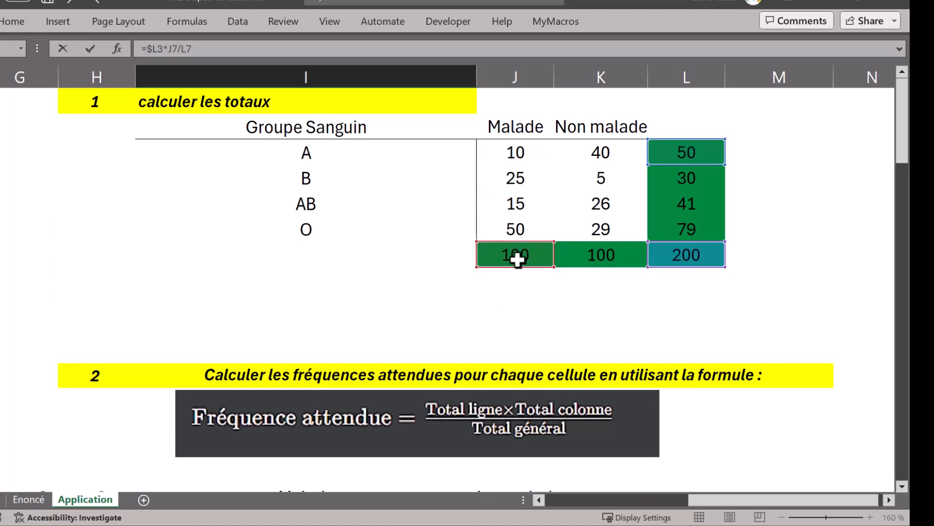
{"action": "scroll", "coordinate": [217, 423], "scroll_direction": "down", "scroll_amount": 3}
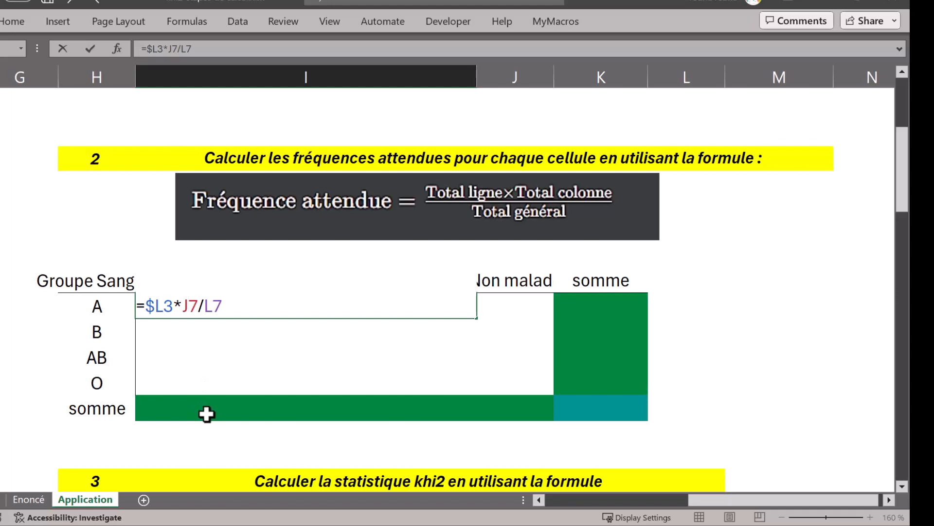
{"action": "type", "text": "$"}
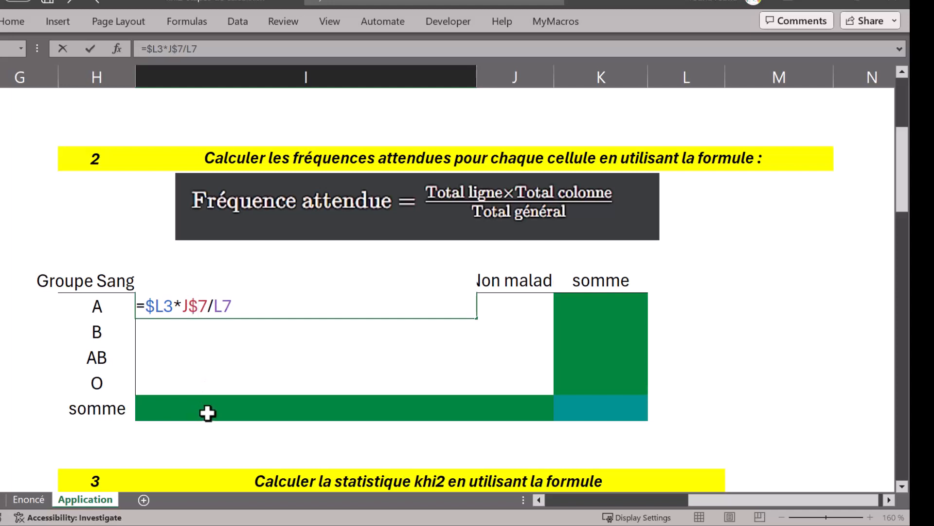
- Make the grand-total reference absolute as $L$7 and complete the formula =$L3*J$7/$L$7 in I18
{"action": "scroll", "coordinate": [421, 320], "scroll_direction": "up", "scroll_amount": 3}
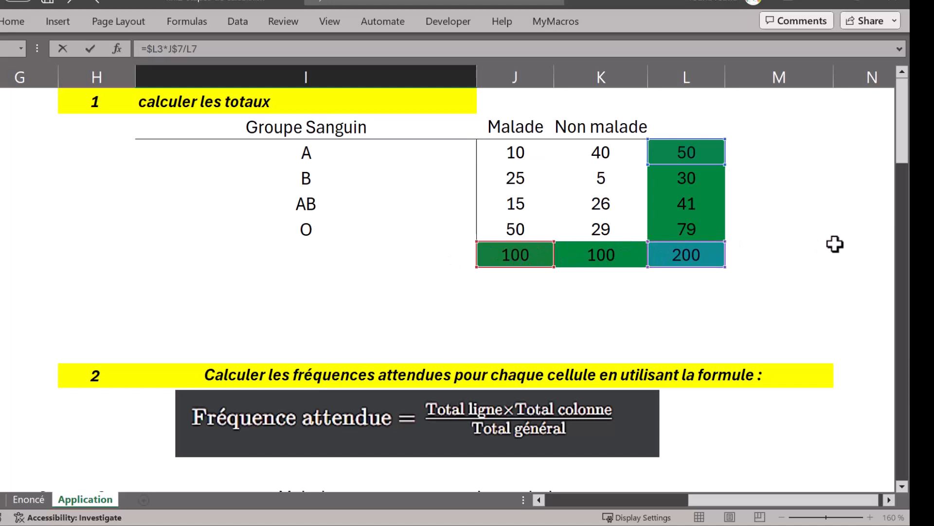
{"action": "scroll", "coordinate": [488, 436], "scroll_direction": "down", "scroll_amount": 4}
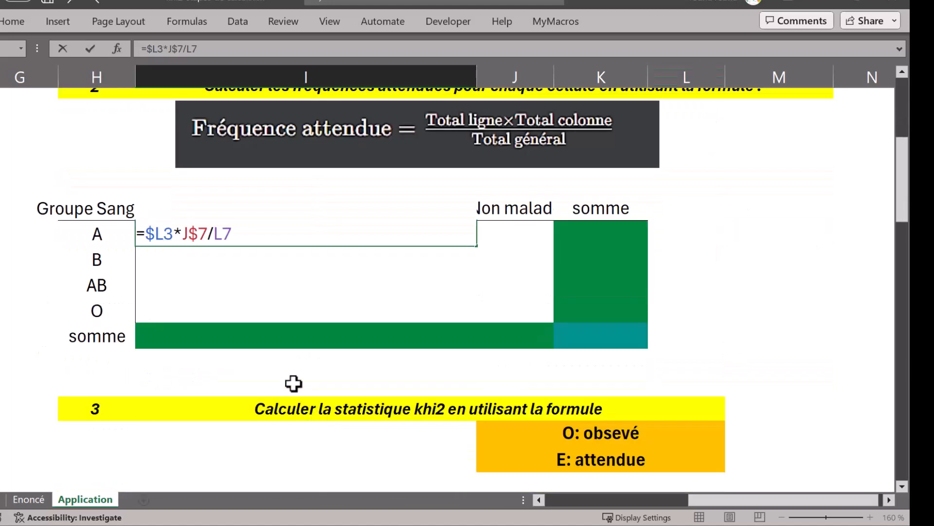
{"action": "left_click", "coordinate": [214, 243]}
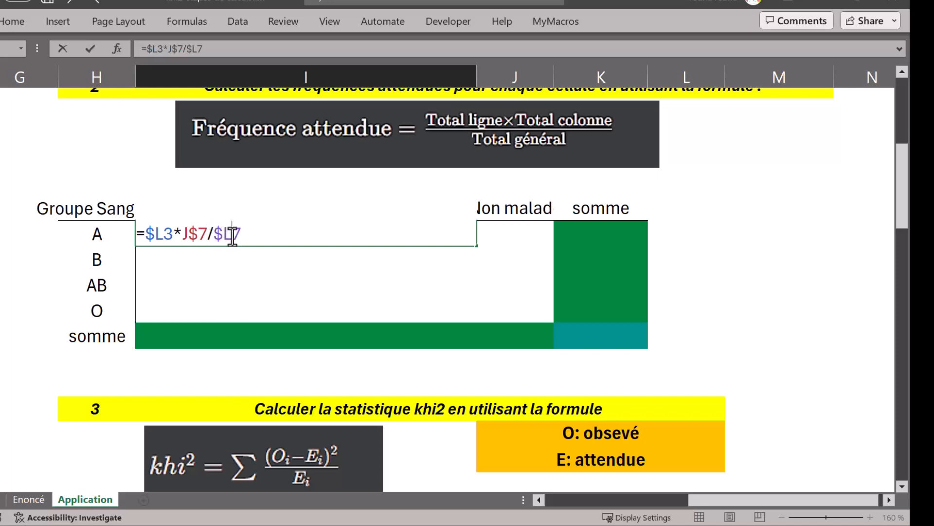
{"action": "type", "text": "$"}
{"action": "left_click", "coordinate": [88, 54]}
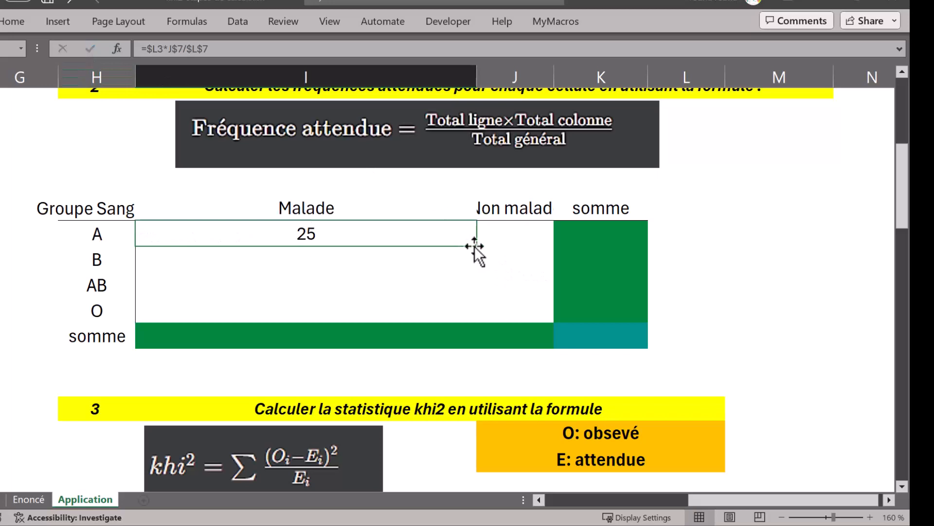
- Fill the I18 expected-frequency formula across to Non malade and down to group O, covering I18:J21
{"action": "left_click_drag", "start_coordinate": [479, 248], "coordinate": [540, 243]}
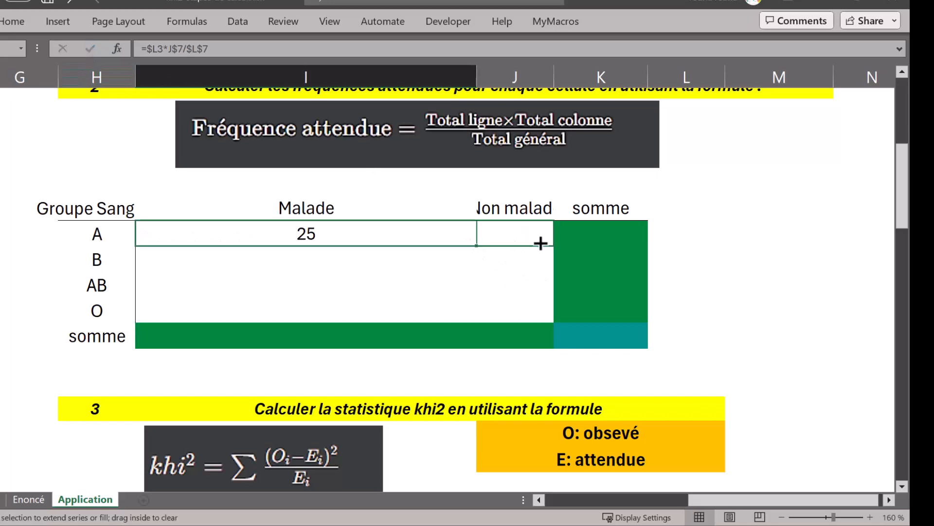
{"action": "left_click_drag", "start_coordinate": [540, 243], "coordinate": [541, 243]}
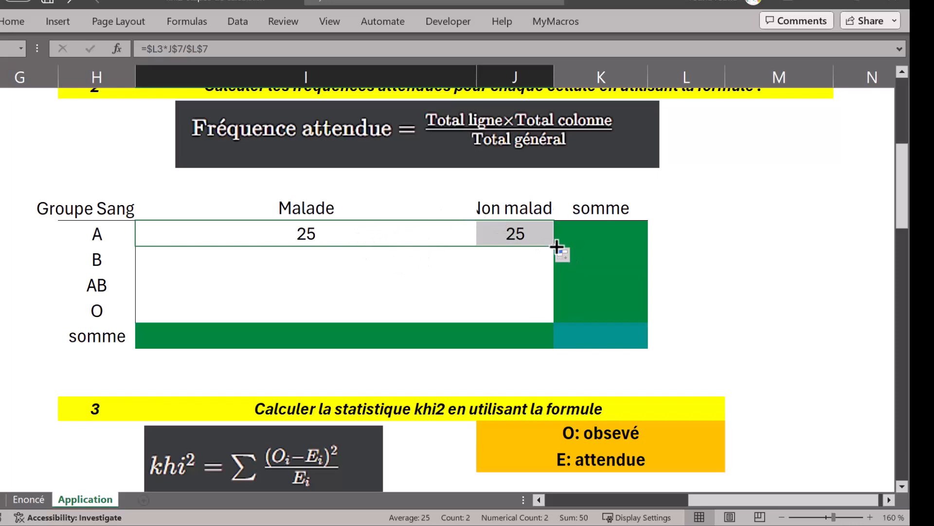
{"action": "left_click_drag", "start_coordinate": [556, 247], "coordinate": [545, 316]}
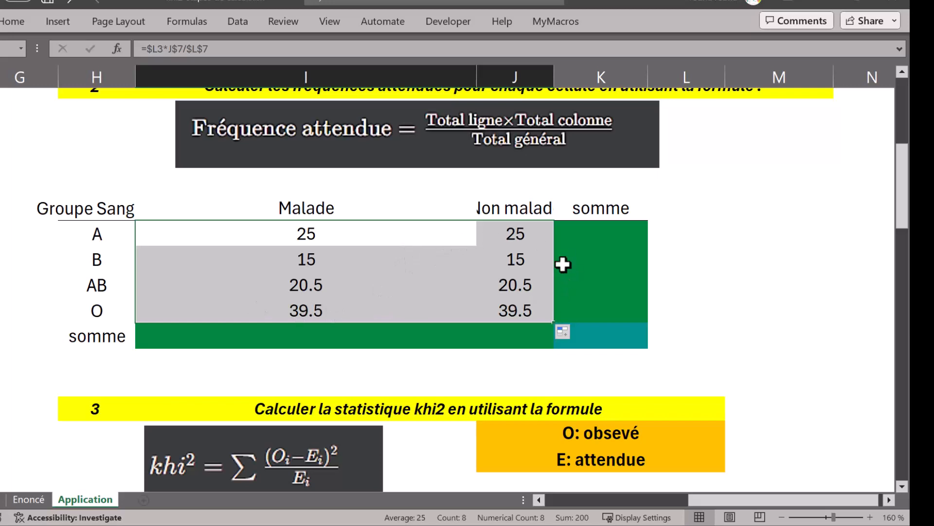
- Sum the expected frequencies of each blood group into the somme column, K18:K21
{"action": "left_click_drag", "start_coordinate": [601, 227], "coordinate": [607, 272]}
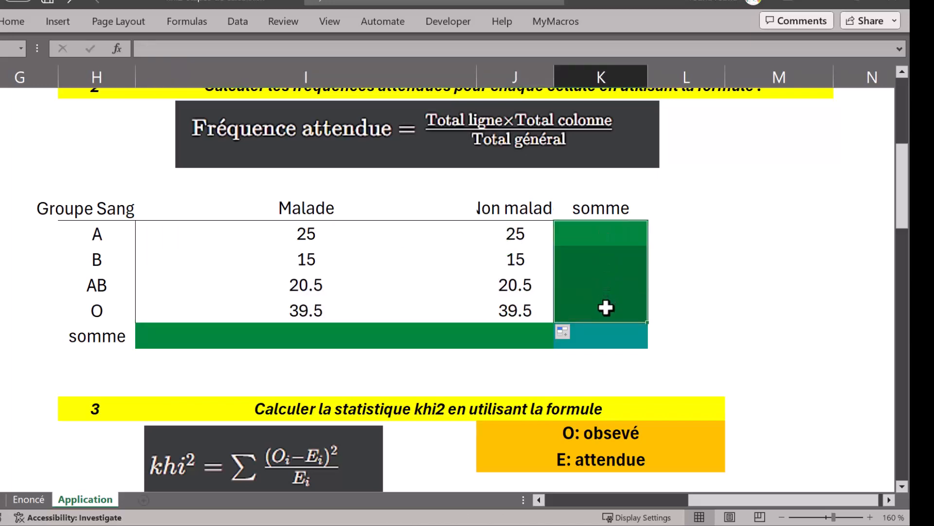
{"action": "left_click", "coordinate": [14, 21]}
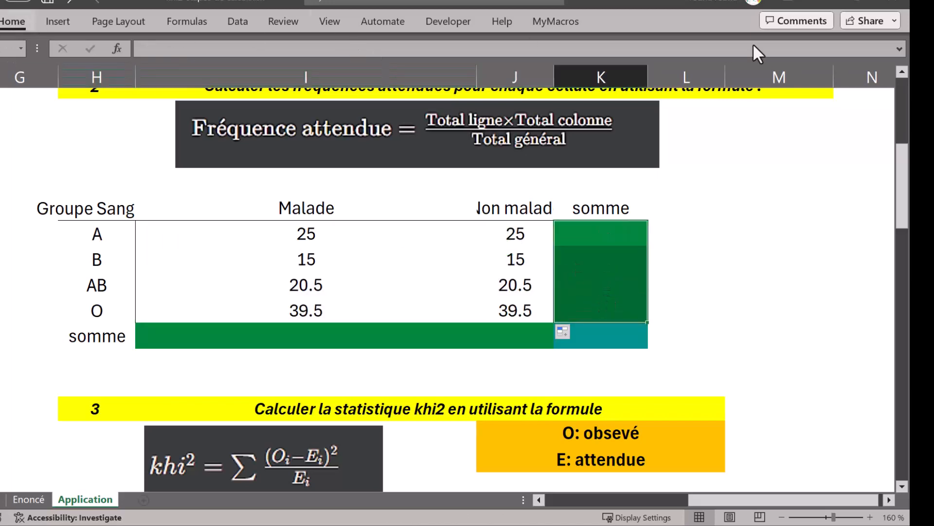
{"action": "left_click", "coordinate": [687, 39]}
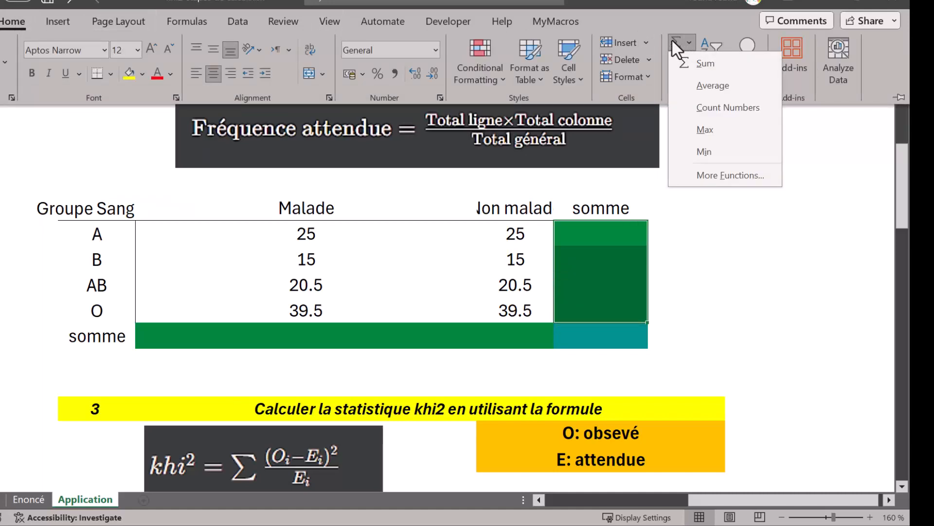
{"action": "left_click", "coordinate": [673, 40]}
- Sum the Malade, Non malade and somme columns of the expected-frequency table into I22:K22
{"action": "left_click_drag", "start_coordinate": [269, 335], "coordinate": [599, 336]}
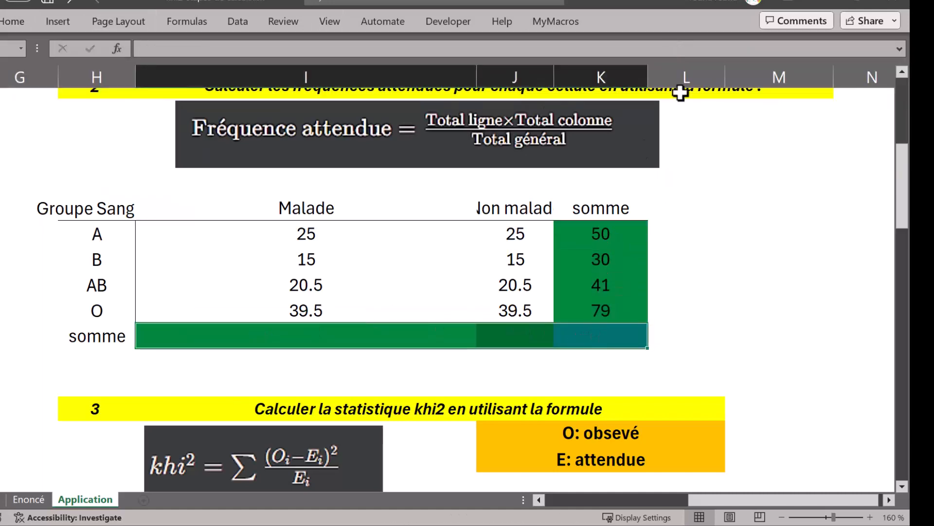
{"action": "left_click", "coordinate": [14, 22]}
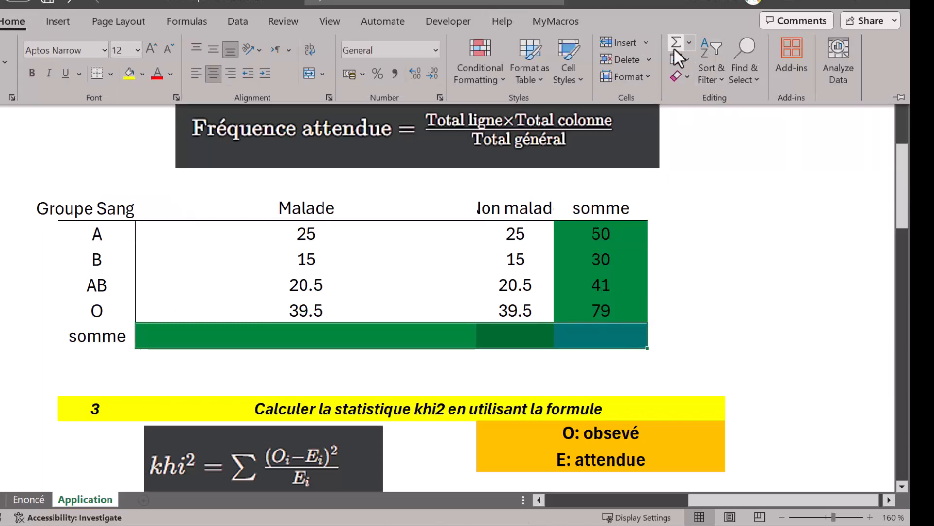
{"action": "left_click", "coordinate": [674, 47]}
- Examine the khi2 formula in section 3, its observed and expected terms, and the blank table below it
{"action": "scroll", "coordinate": [297, 367], "scroll_direction": "down", "scroll_amount": 2}
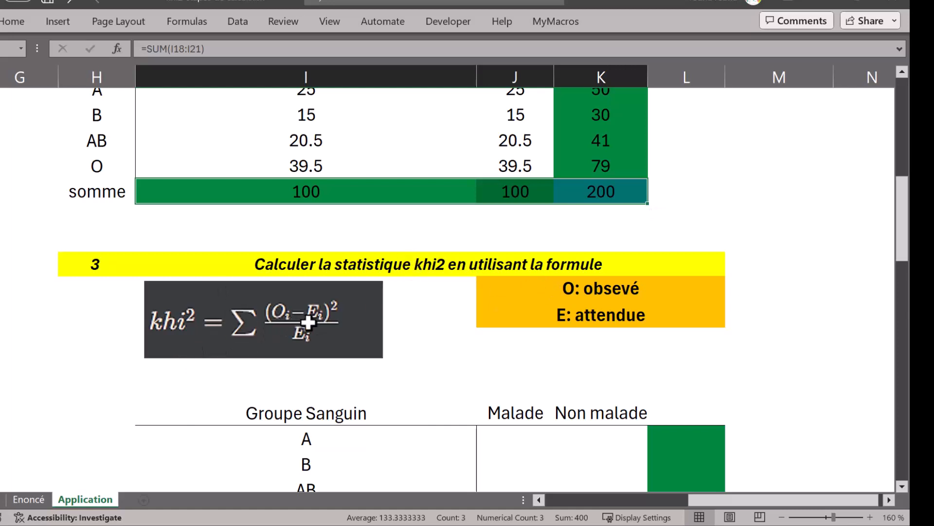
{"action": "scroll", "coordinate": [294, 322], "scroll_direction": "up", "scroll_amount": 1}
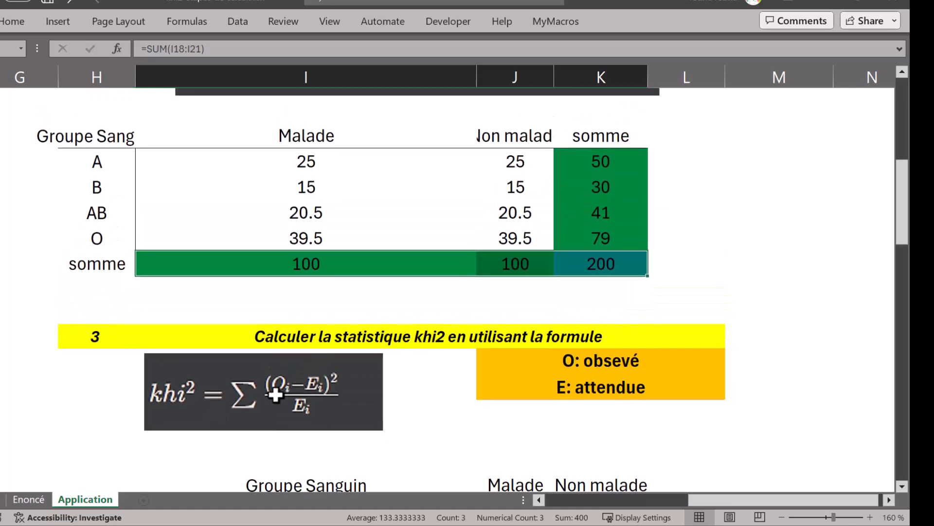
{"action": "scroll", "coordinate": [273, 394], "scroll_direction": "down", "scroll_amount": 1}
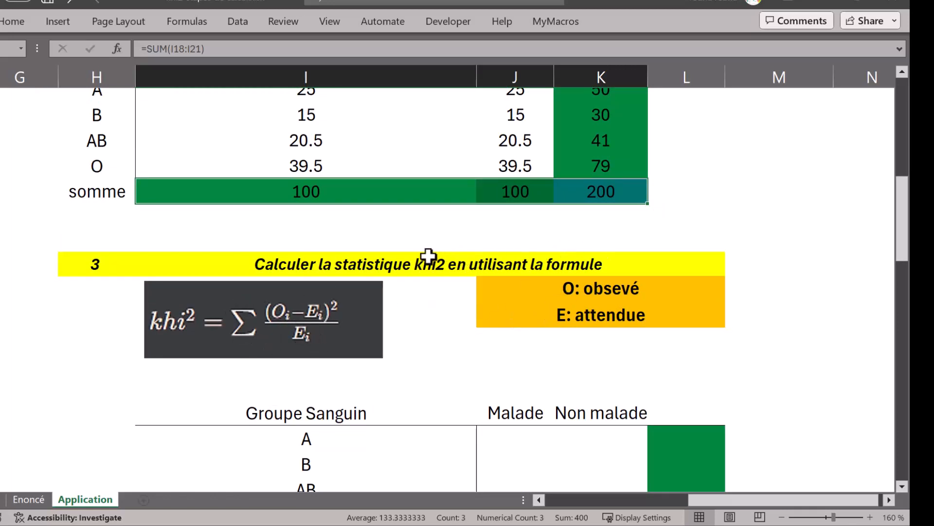
{"action": "scroll", "coordinate": [603, 320], "scroll_direction": "down", "scroll_amount": 3}
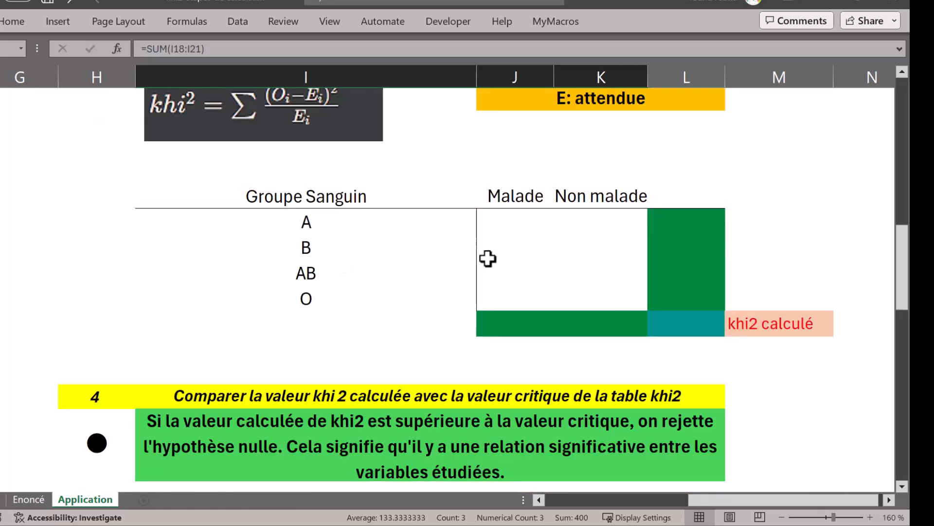
{"action": "scroll", "coordinate": [605, 300], "scroll_direction": "up", "scroll_amount": 2}
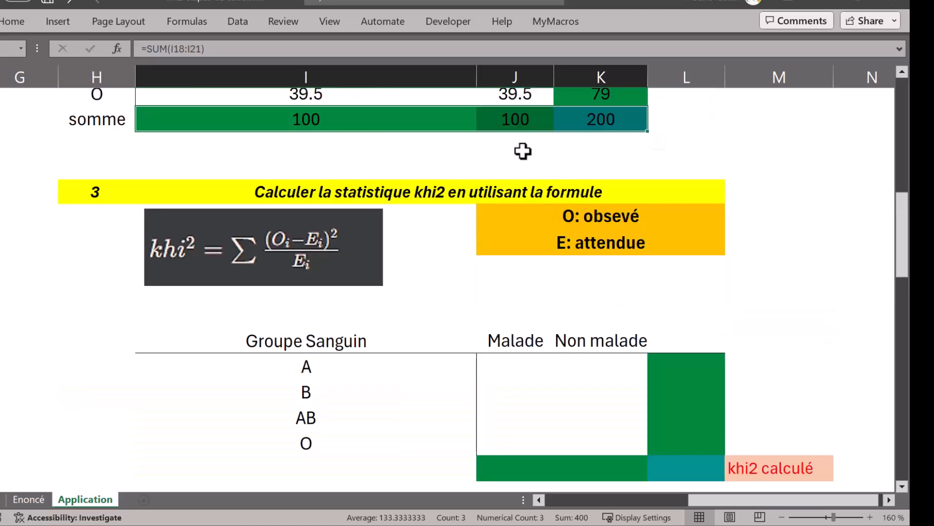
{"action": "scroll", "coordinate": [521, 150], "scroll_direction": "down", "scroll_amount": 1}
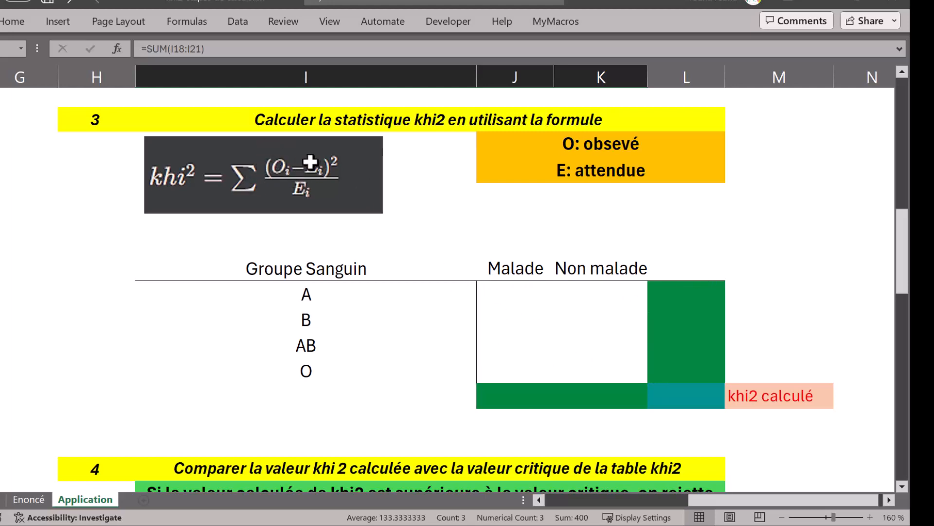
- Start a formula in J32, for group A under Malade in section 3, referencing the observed frequency J3
{"action": "left_click", "coordinate": [520, 290]}
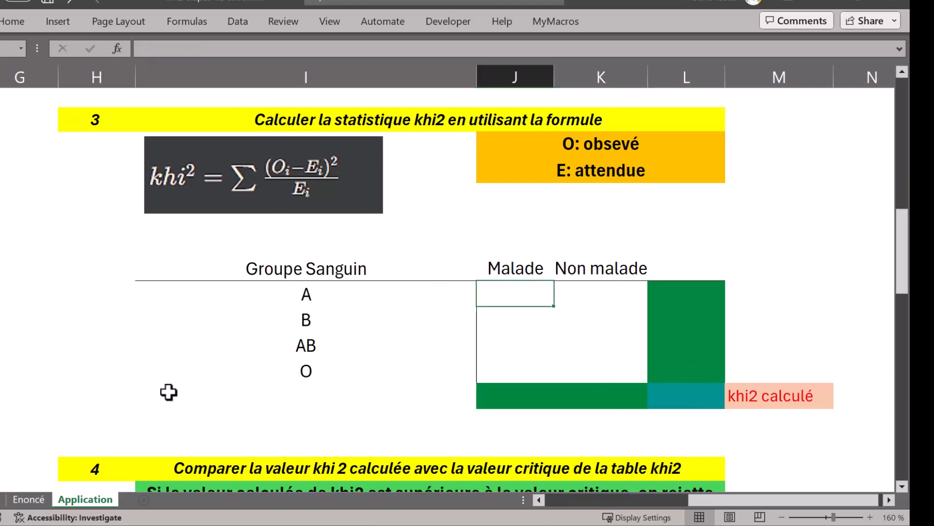
{"action": "scroll", "coordinate": [340, 245], "scroll_direction": "up", "scroll_amount": 2}
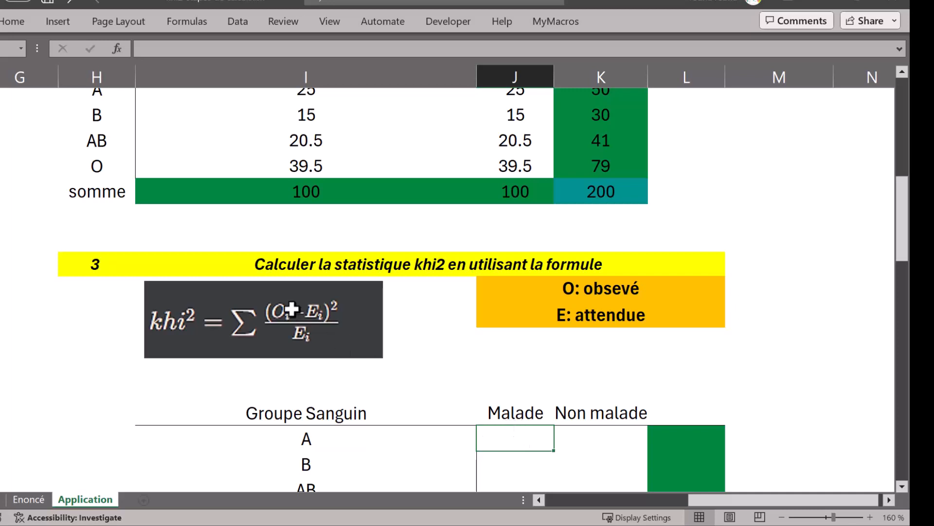
{"action": "scroll", "coordinate": [280, 314], "scroll_direction": "up", "scroll_amount": 6}
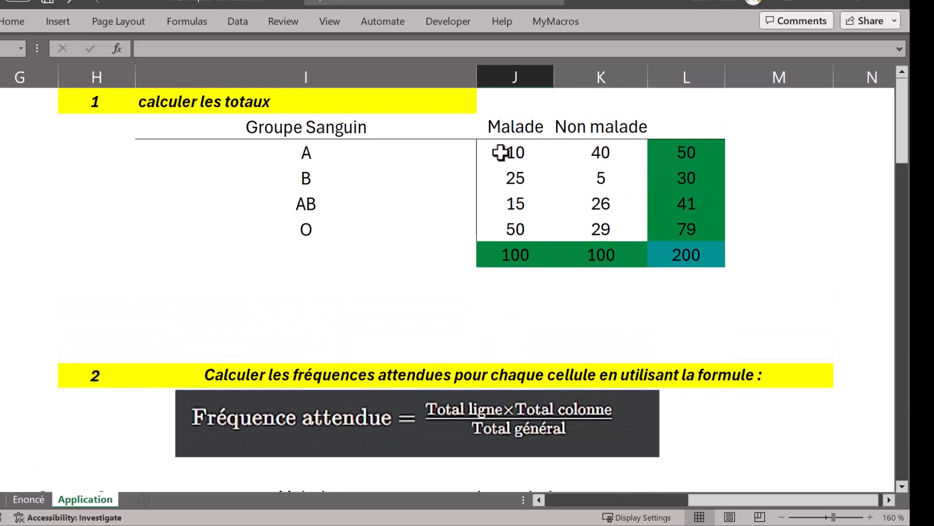
{"action": "scroll", "coordinate": [500, 152], "scroll_direction": "down", "scroll_amount": 3}
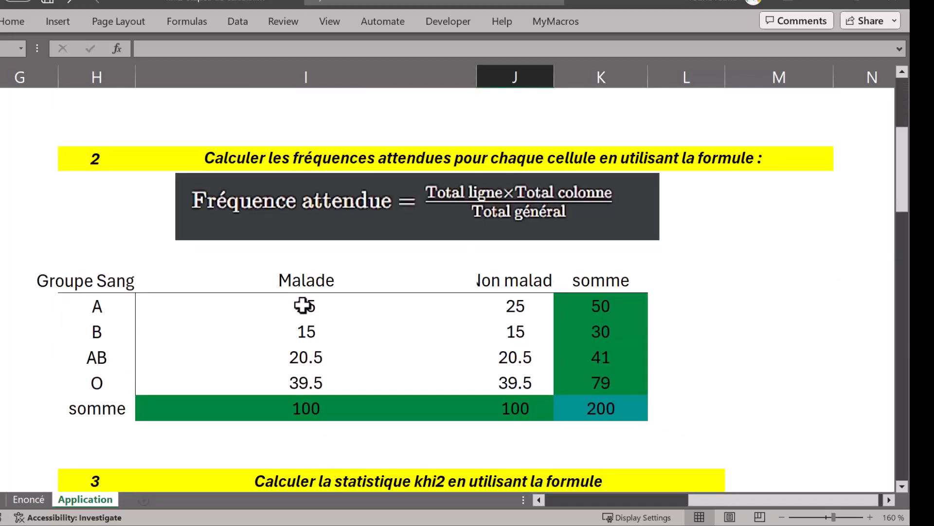
{"action": "scroll", "coordinate": [305, 305], "scroll_direction": "down", "scroll_amount": 3}
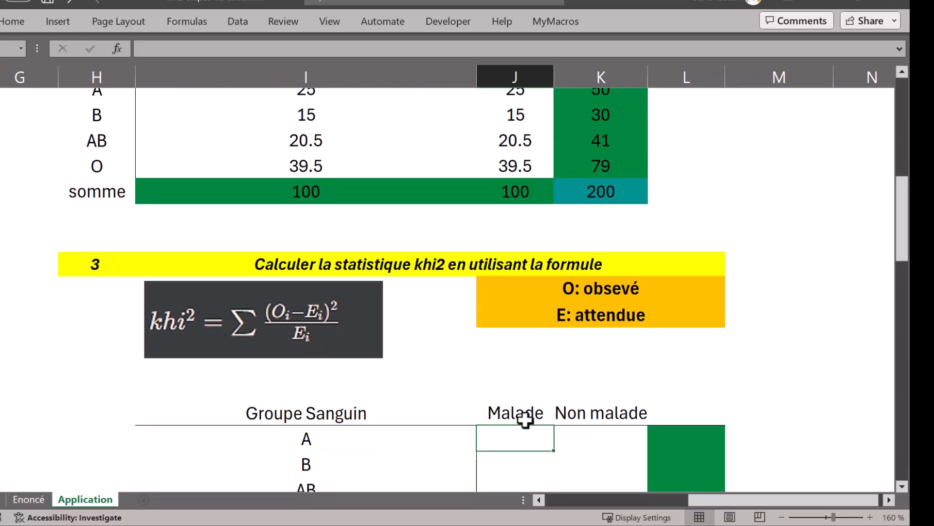
{"action": "type", "text": "="}
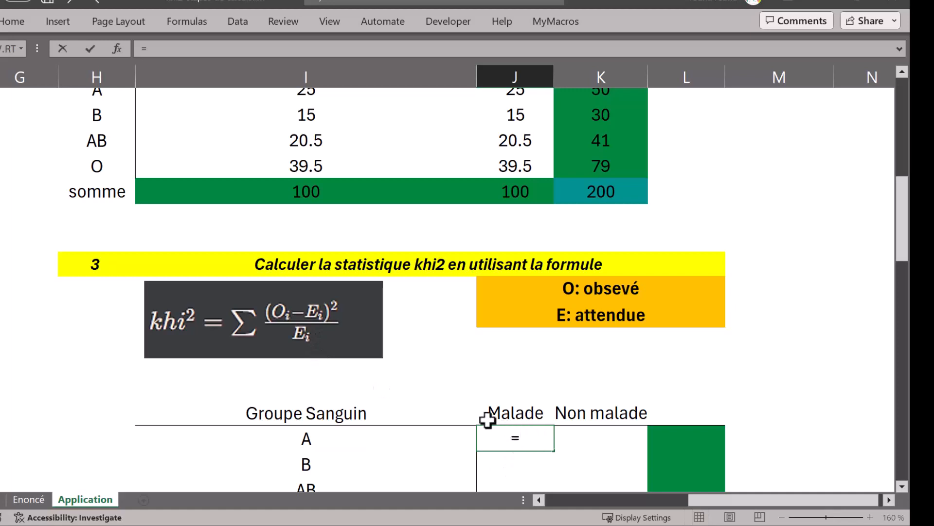
{"action": "scroll", "coordinate": [517, 302], "scroll_direction": "up", "scroll_amount": 5}
{"action": "left_click", "coordinate": [491, 152]}
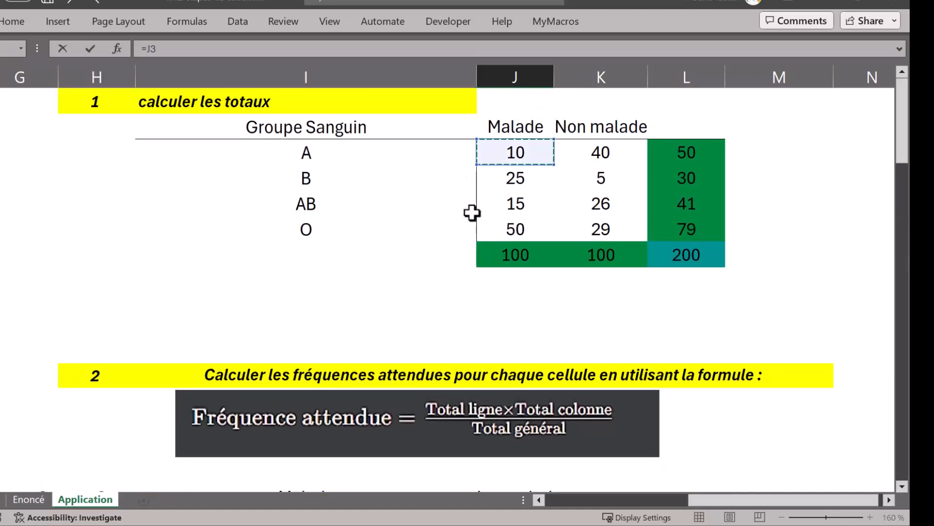
- Subtract the expected frequency I18 within parentheses and square the difference, extending the J32 formula to =(J3-I18)^2
{"action": "left_click", "coordinate": [149, 48]}
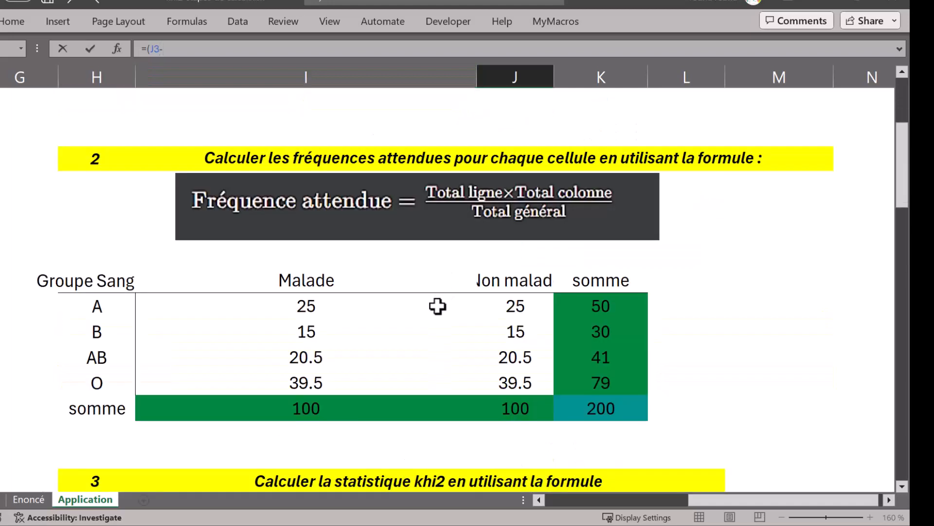
{"action": "scroll", "coordinate": [469, 217], "scroll_direction": "down", "scroll_amount": 3}
{"action": "type", "text": "-"}
{"action": "left_click", "coordinate": [277, 302]}
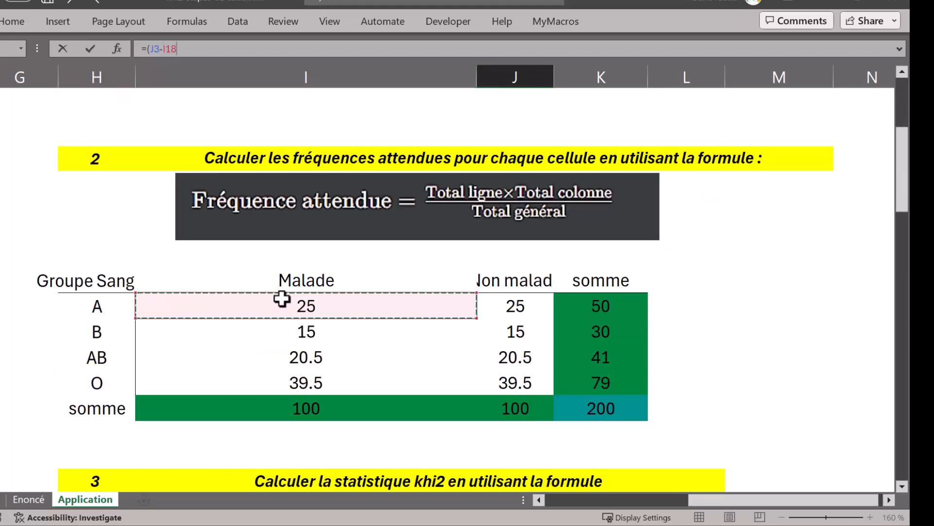
{"action": "scroll", "coordinate": [475, 375], "scroll_direction": "down", "scroll_amount": 4}
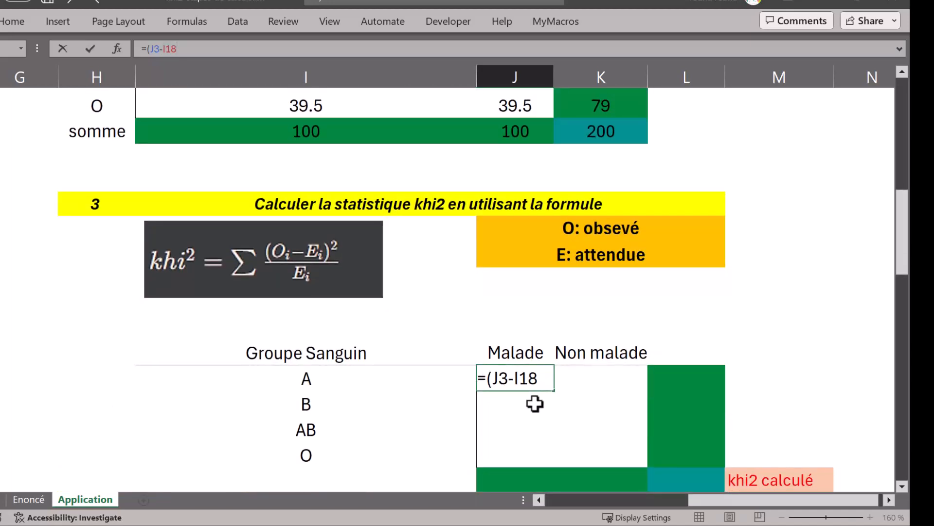
{"action": "type", "text": ")^2"}
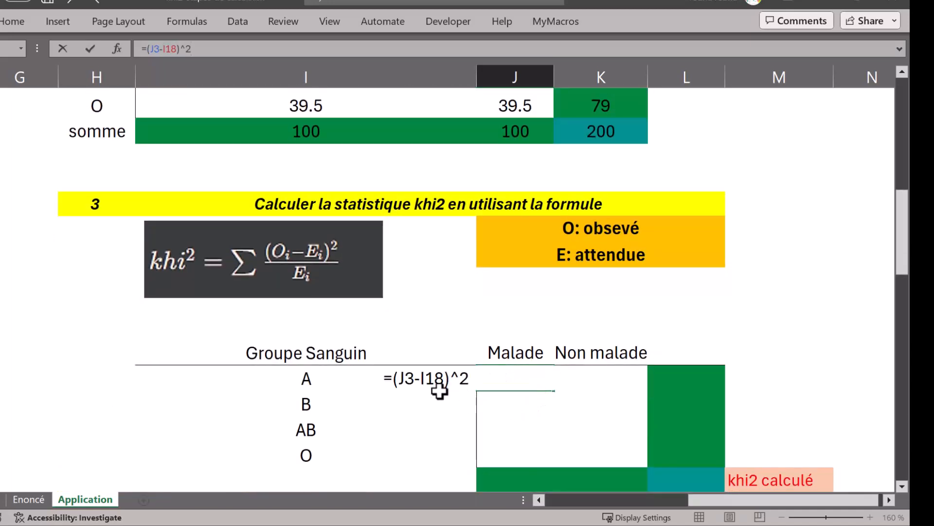
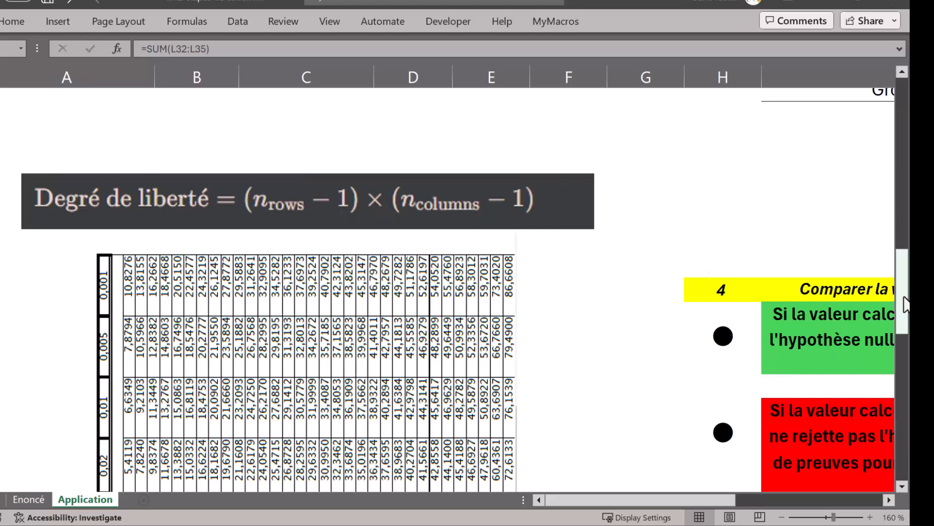
- Review the rows and columns of the blood-group tables to work out the degrees of freedom
{"action": "left_click_drag", "start_coordinate": [906, 274], "coordinate": [906, 197]}
{"action": "left_click_drag", "start_coordinate": [693, 501], "coordinate": [854, 500]}
{"action": "scroll", "coordinate": [214, 224], "scroll_direction": "up", "scroll_amount": 2}
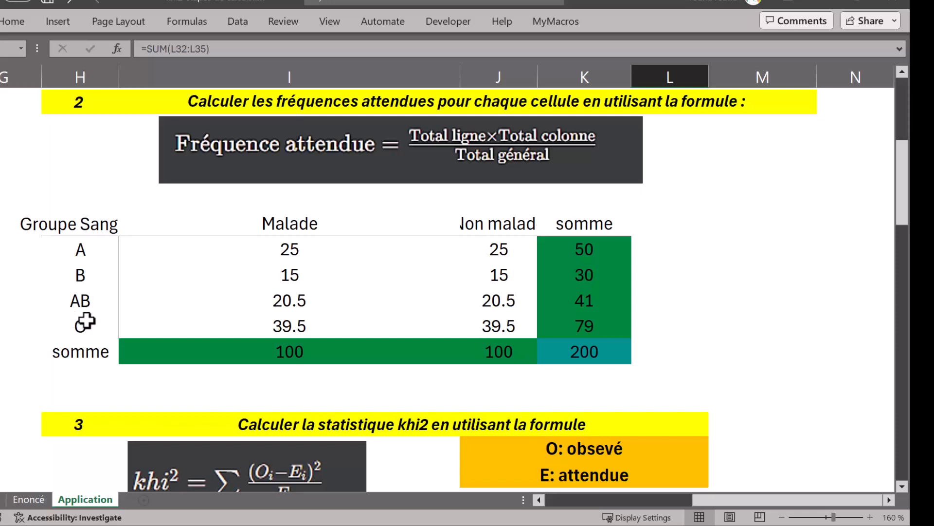
{"action": "scroll", "coordinate": [371, 477], "scroll_direction": "down", "scroll_amount": 6}
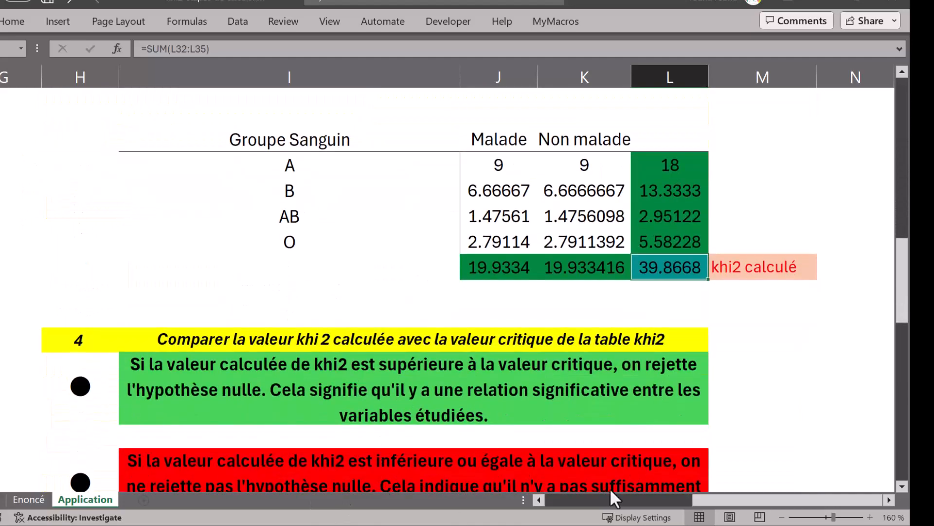
- Look up the critical value for p 0,05 and ddl 3 in the khi2 table below the degrees-of-freedom formula
{"action": "left_click_drag", "start_coordinate": [749, 494], "coordinate": [574, 506]}
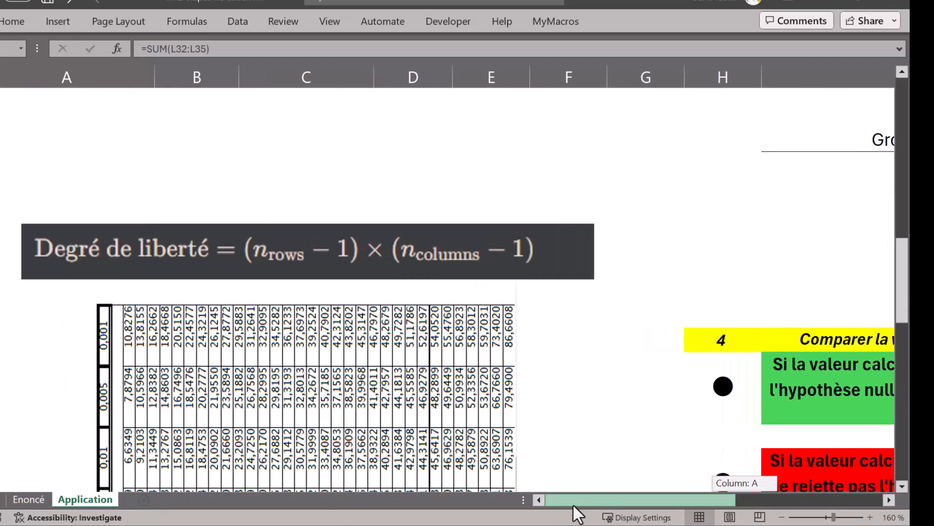
{"action": "scroll", "coordinate": [240, 387], "scroll_direction": "down", "scroll_amount": 5}
{"action": "scroll", "coordinate": [109, 248], "scroll_direction": "down", "scroll_amount": 3}
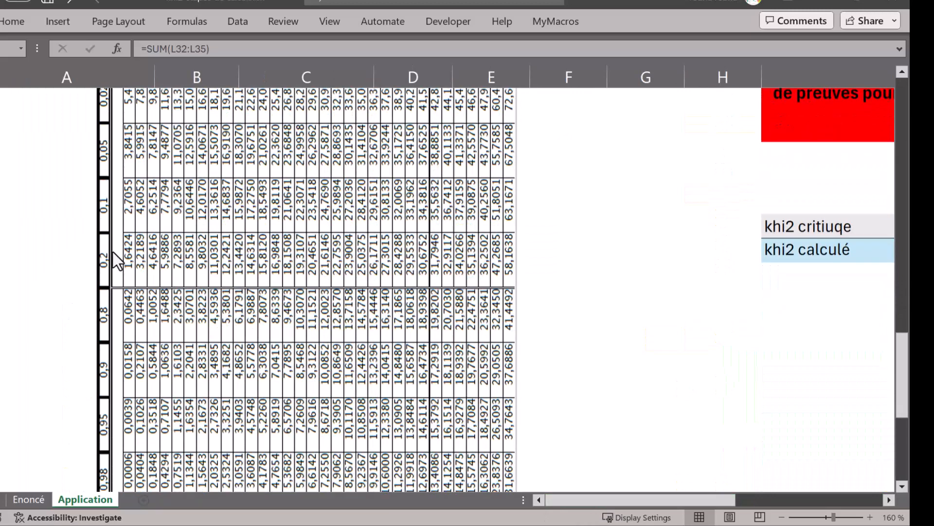
{"action": "scroll", "coordinate": [167, 450], "scroll_direction": "down", "scroll_amount": 2}
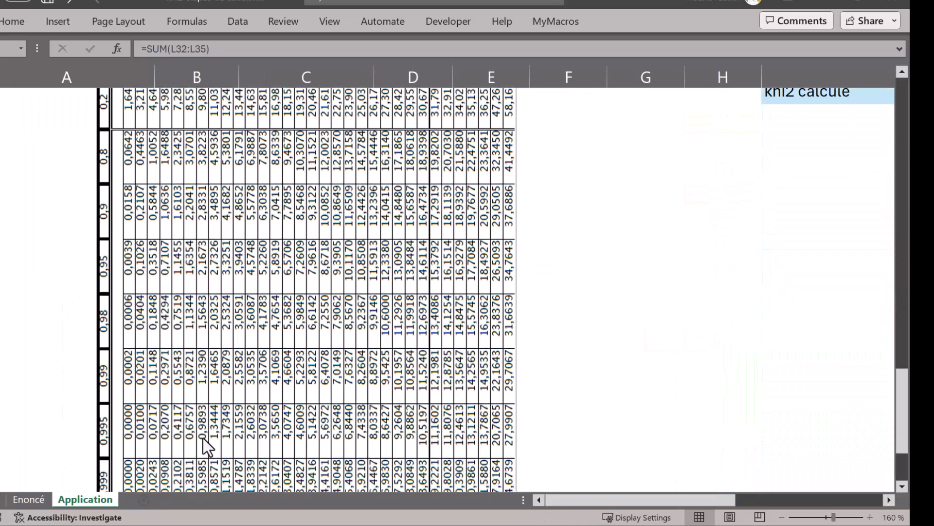
{"action": "scroll", "coordinate": [172, 447], "scroll_direction": "down", "scroll_amount": 5}
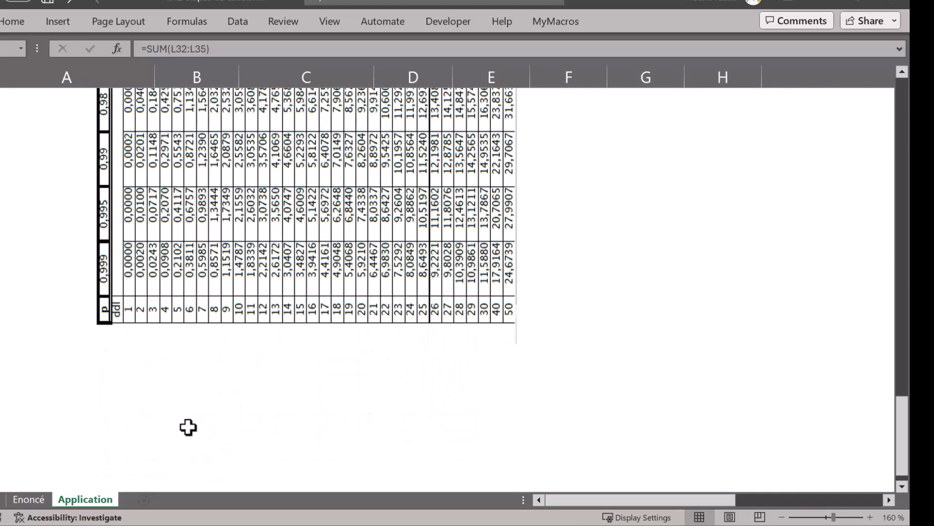
{"action": "scroll", "coordinate": [189, 431], "scroll_direction": "up", "scroll_amount": 5}
{"action": "scroll", "coordinate": [189, 432], "scroll_direction": "up", "scroll_amount": 8}
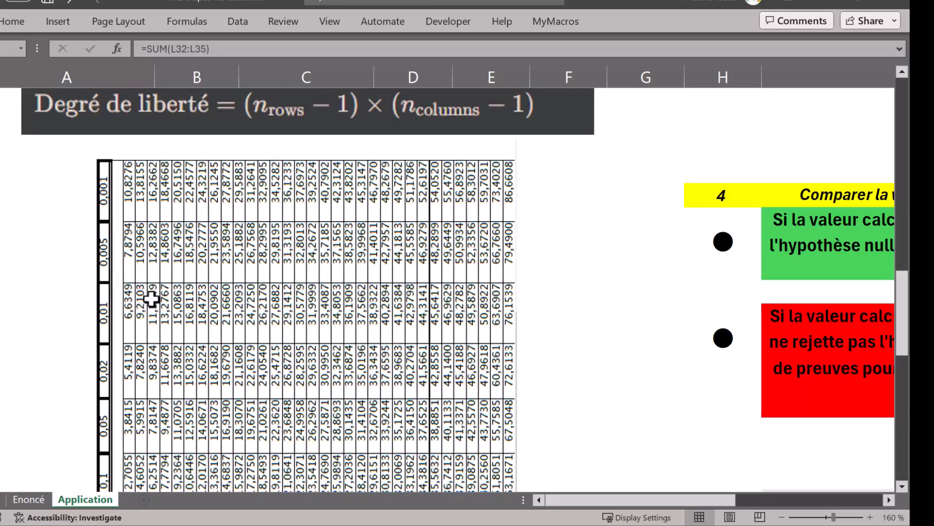
{"action": "scroll", "coordinate": [151, 299], "scroll_direction": "down", "scroll_amount": 2}
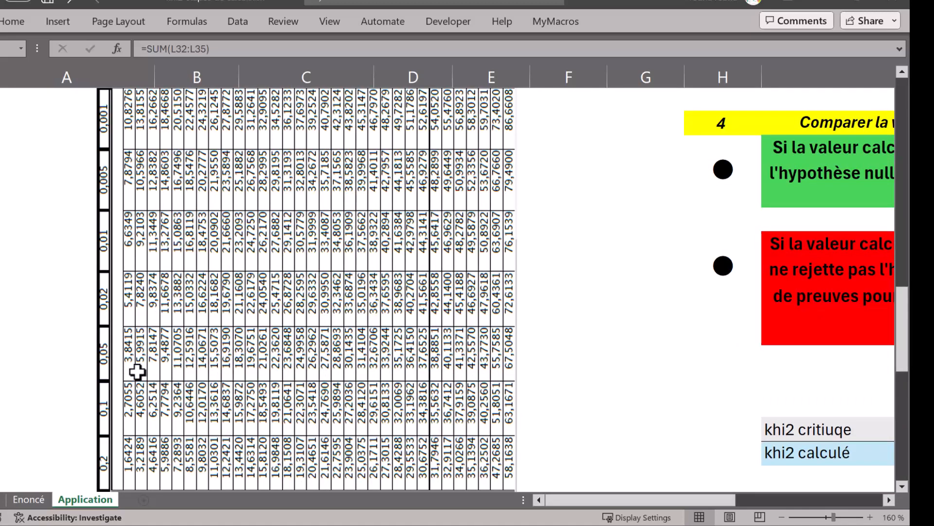
{"action": "left_click", "coordinate": [157, 371]}
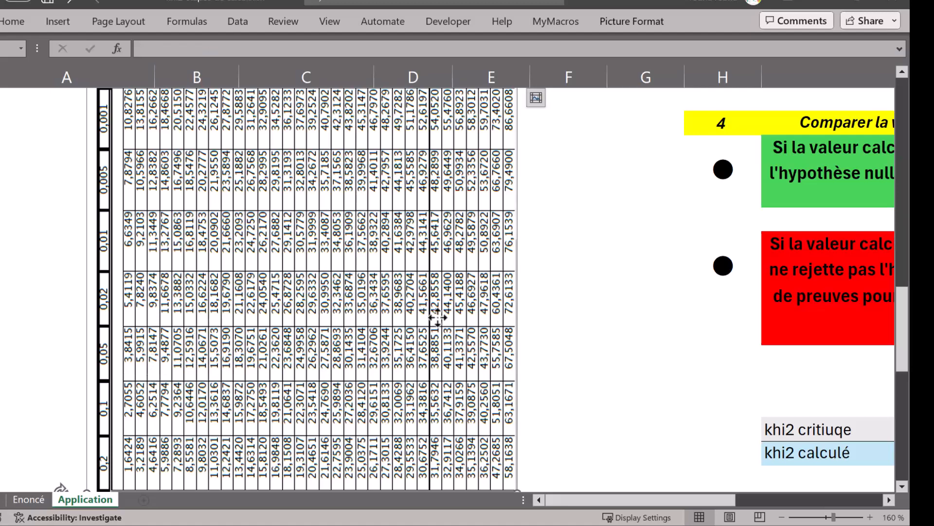
- Review the section 4 decision rules for comparing the calculated khi2 in L36 with the critical value from the khi2 table
{"action": "scroll", "coordinate": [752, 334], "scroll_direction": "down", "scroll_amount": 3}
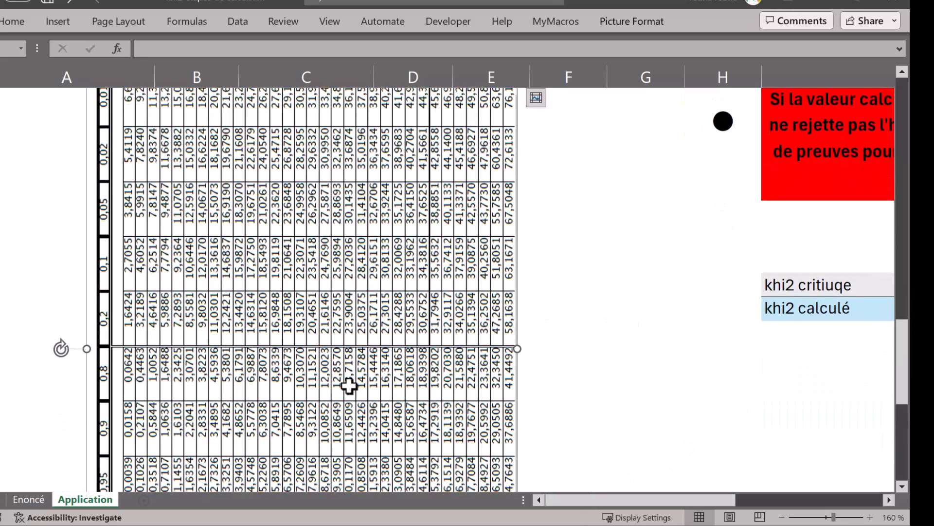
{"action": "scroll", "coordinate": [357, 388], "scroll_direction": "up", "scroll_amount": 6}
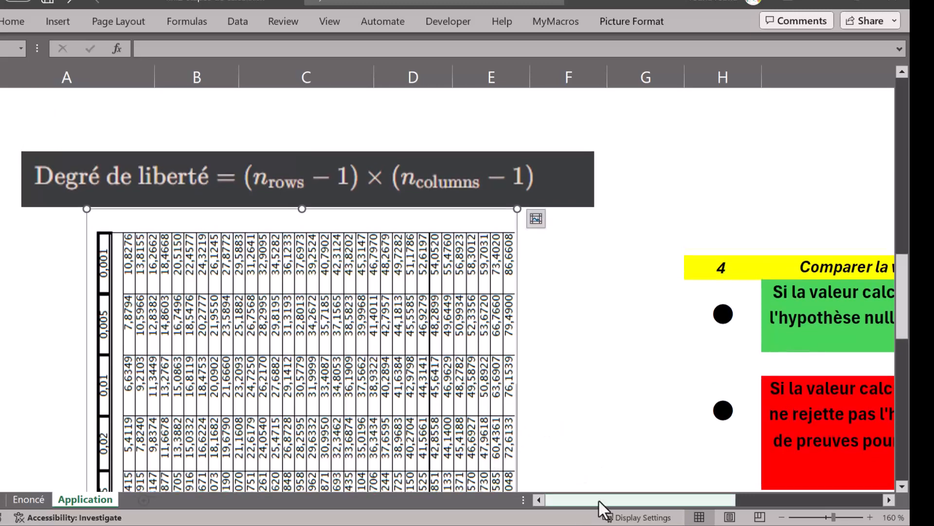
{"action": "left_click_drag", "start_coordinate": [600, 500], "coordinate": [783, 496]}
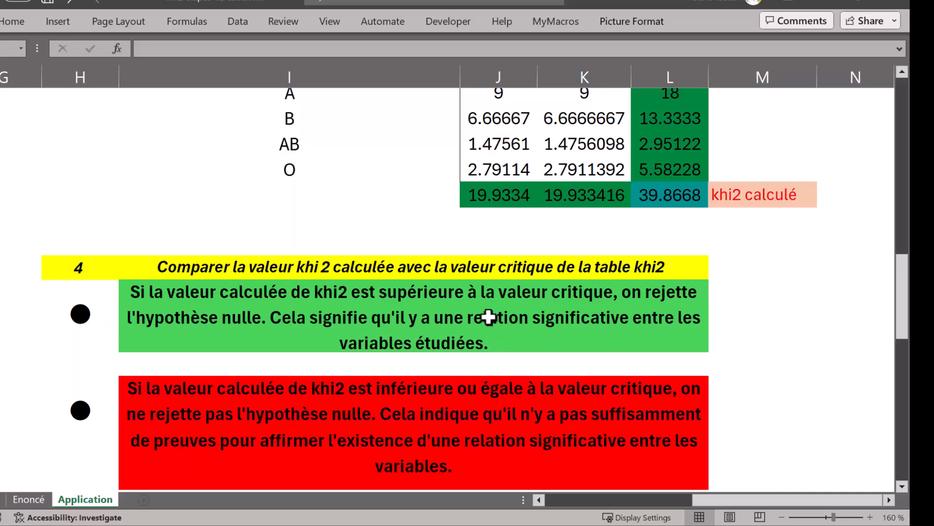
{"action": "scroll", "coordinate": [521, 297], "scroll_direction": "down", "scroll_amount": 1}
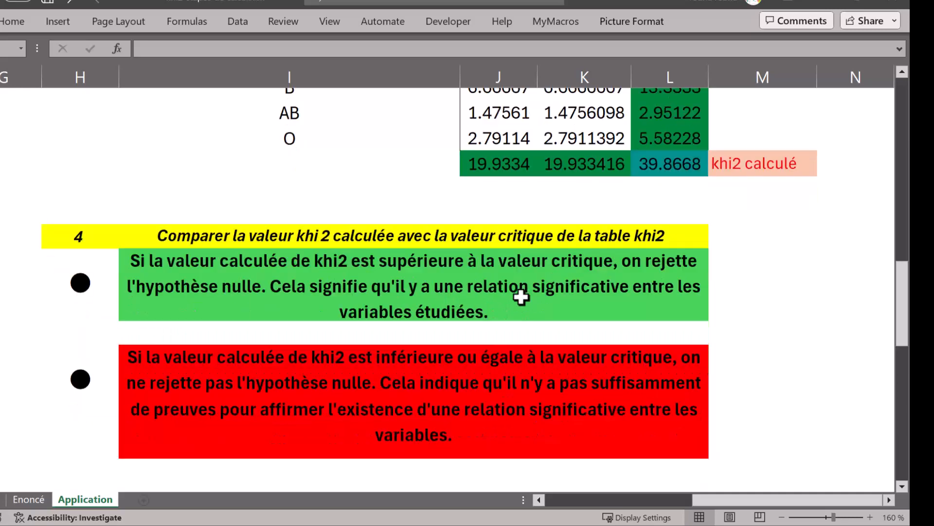
{"action": "scroll", "coordinate": [521, 297], "scroll_direction": "down", "scroll_amount": 3}
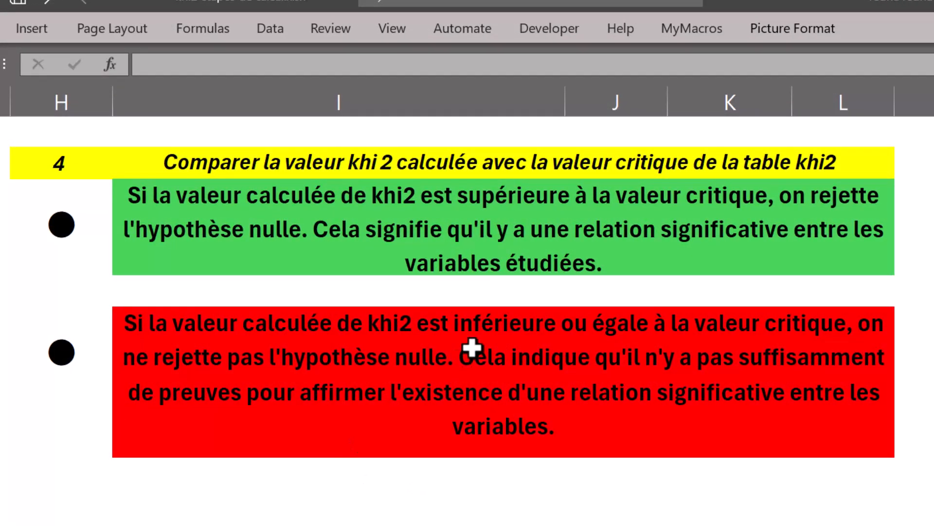
{"action": "scroll", "coordinate": [778, 357], "scroll_direction": "up", "scroll_amount": 3}
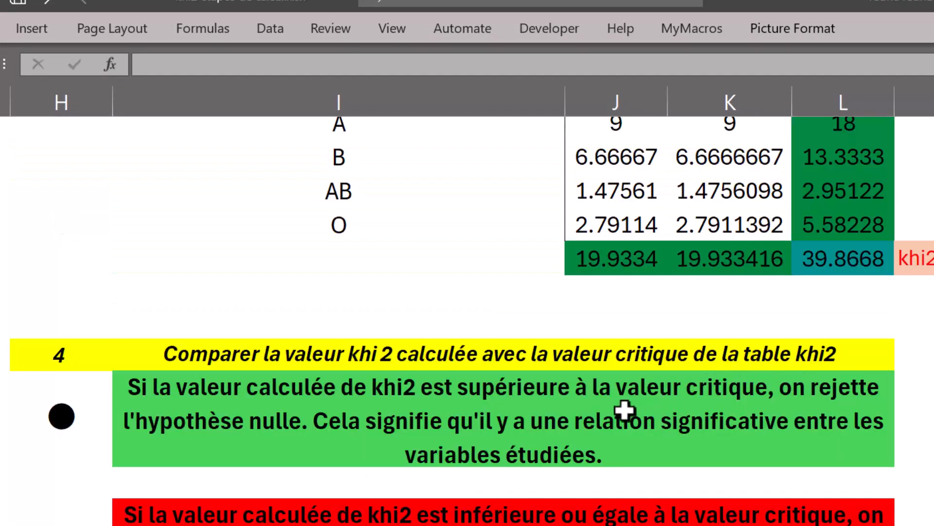
{"action": "left_click", "coordinate": [845, 250]}
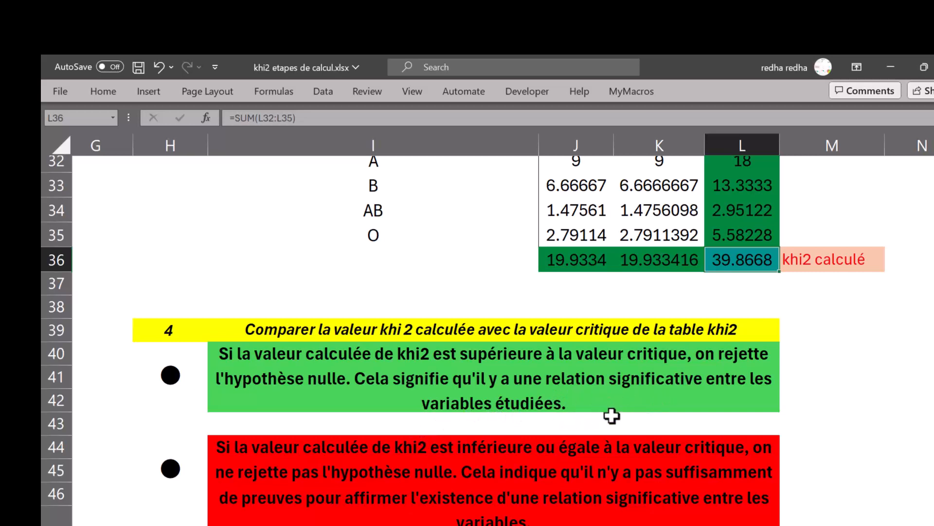
{"action": "scroll", "coordinate": [611, 417], "scroll_direction": "down", "scroll_amount": 1}
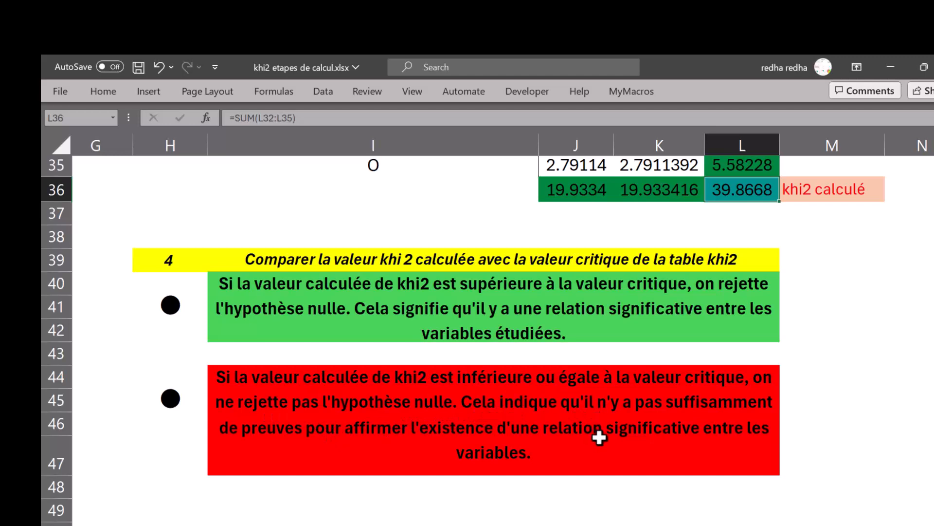
{"action": "scroll", "coordinate": [589, 440], "scroll_direction": "down", "scroll_amount": 3}
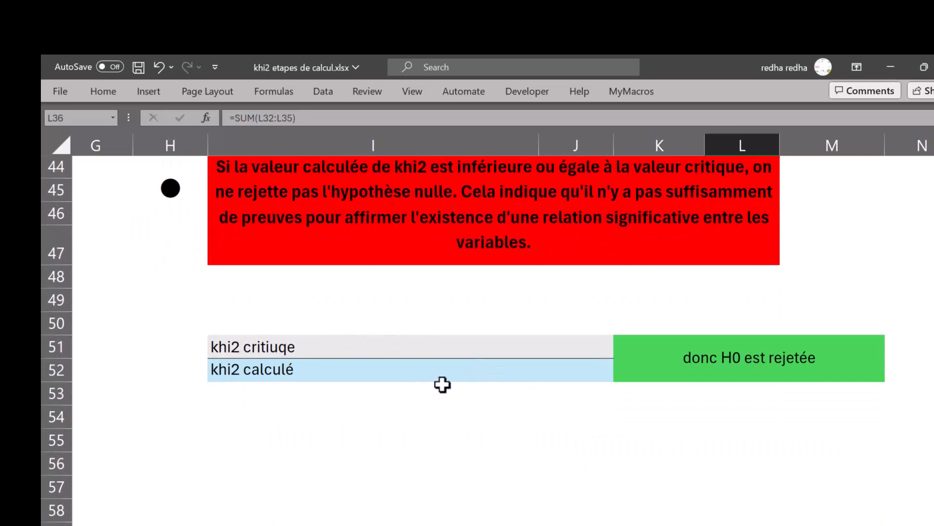
- Enter the formula =L36 in J51, in the first row of the khi2 comparison below the decision rules
{"action": "left_click", "coordinate": [579, 340]}
{"action": "scroll", "coordinate": [851, 170], "scroll_direction": "up", "scroll_amount": 2}
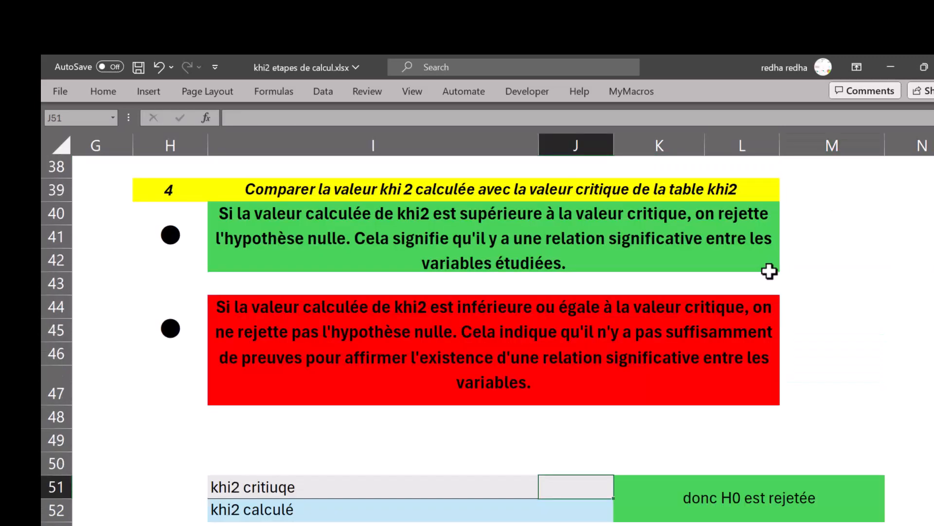
{"action": "scroll", "coordinate": [730, 331], "scroll_direction": "down", "scroll_amount": 1}
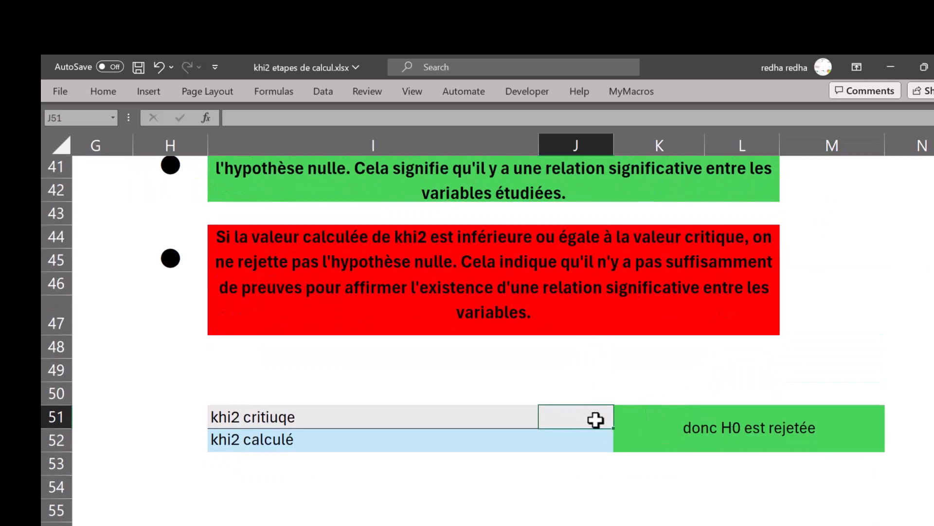
{"action": "type", "text": "="}
{"action": "scroll", "coordinate": [749, 302], "scroll_direction": "up", "scroll_amount": 4}
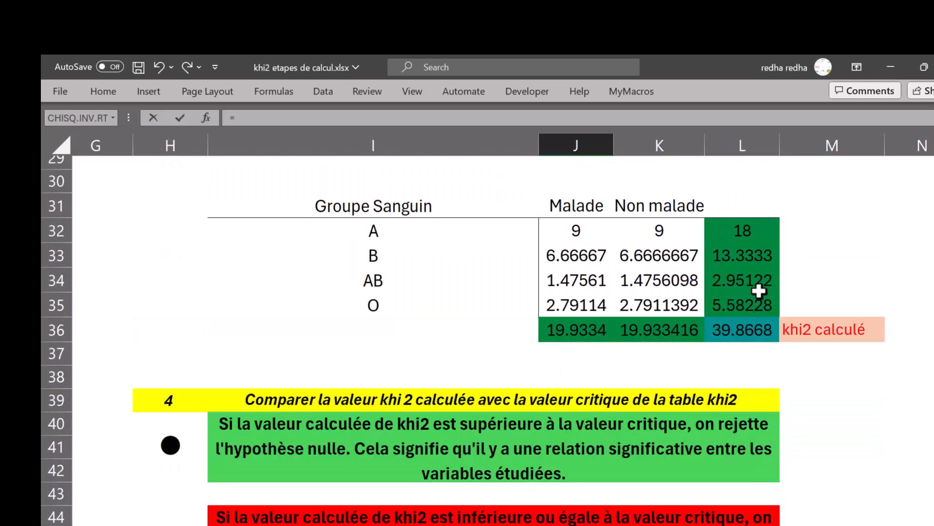
{"action": "left_click", "coordinate": [731, 334]}
{"action": "key", "text": "Return"}
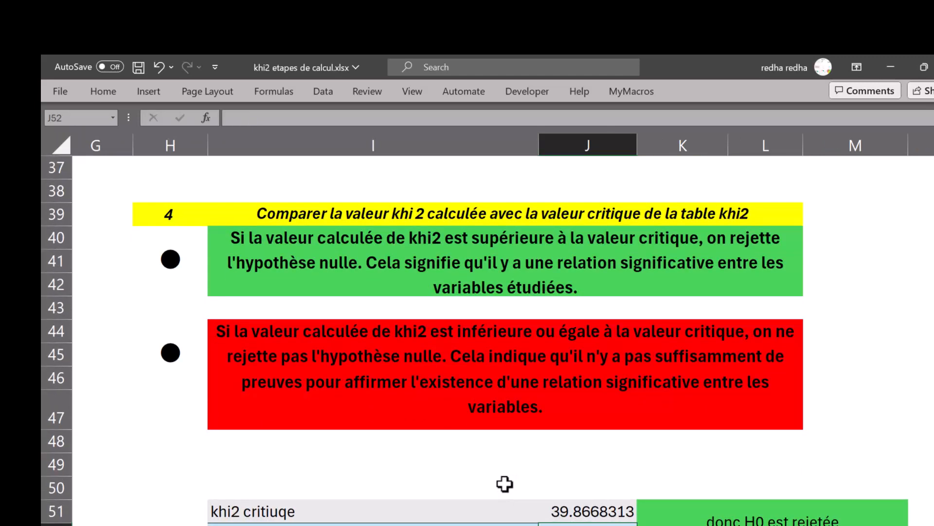
- Start a CHISQ.INV.RT formula in J52 and open its function arguments
{"action": "scroll", "coordinate": [504, 484], "scroll_direction": "down", "scroll_amount": 2}
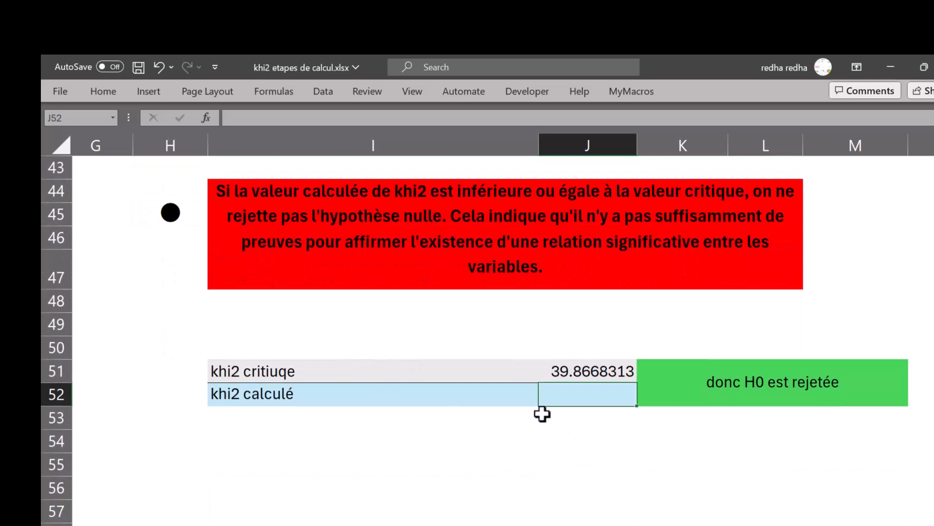
{"action": "type", "text": "="}
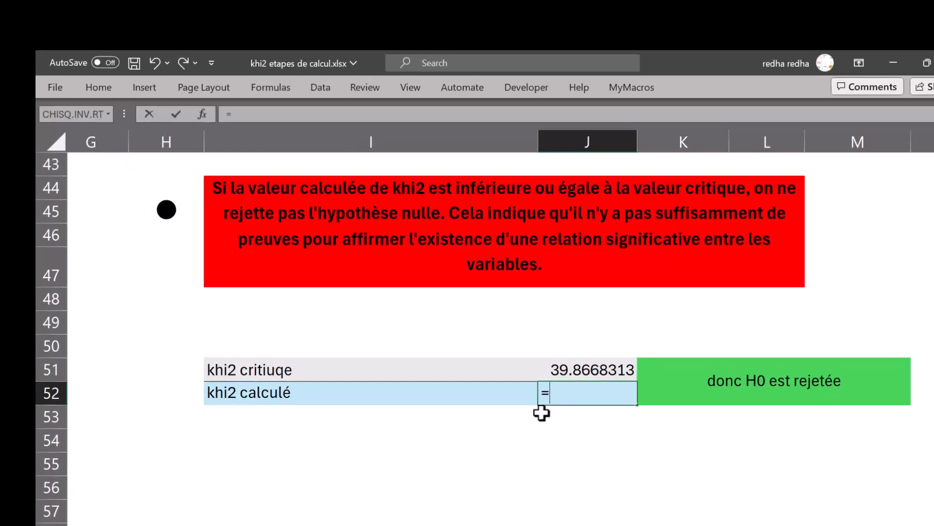
{"action": "type", "text": "k"}
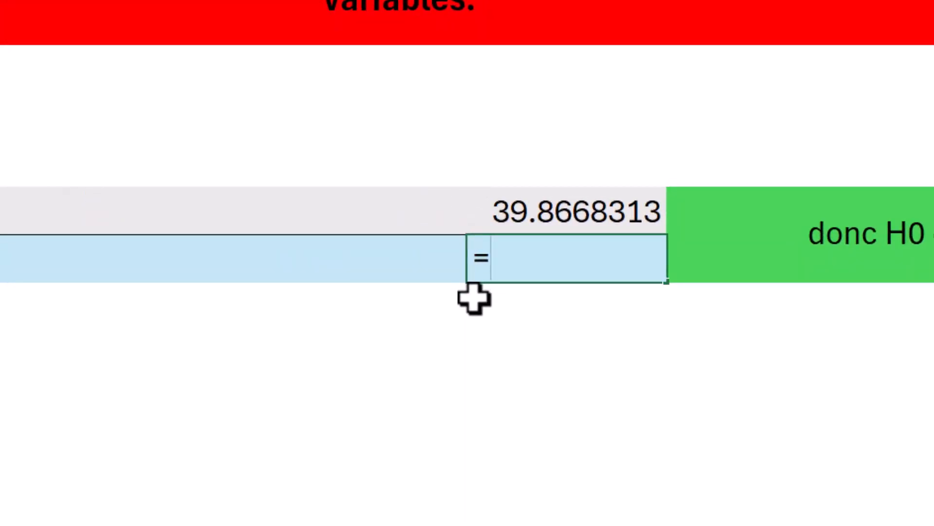
{"action": "type", "text": "hi"}
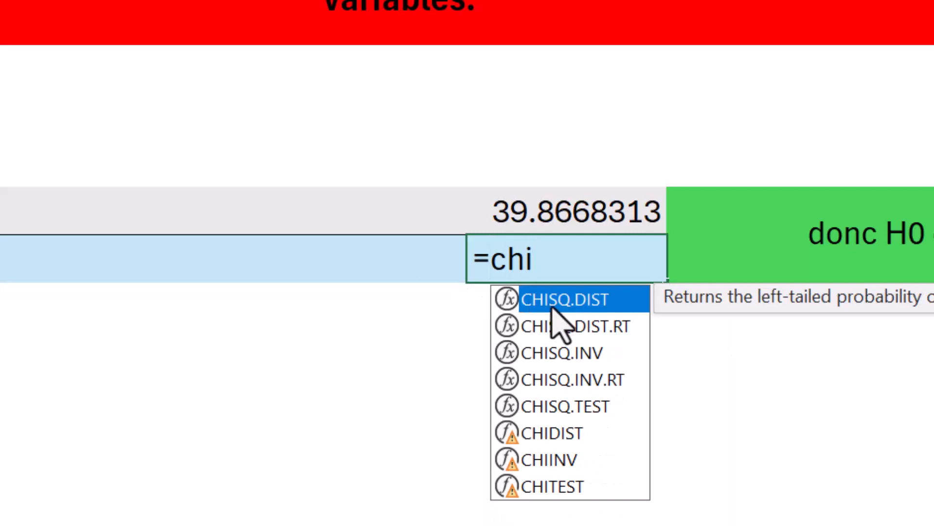
{"action": "left_click", "coordinate": [610, 390]}
{"action": "double_click", "coordinate": [609, 391]}
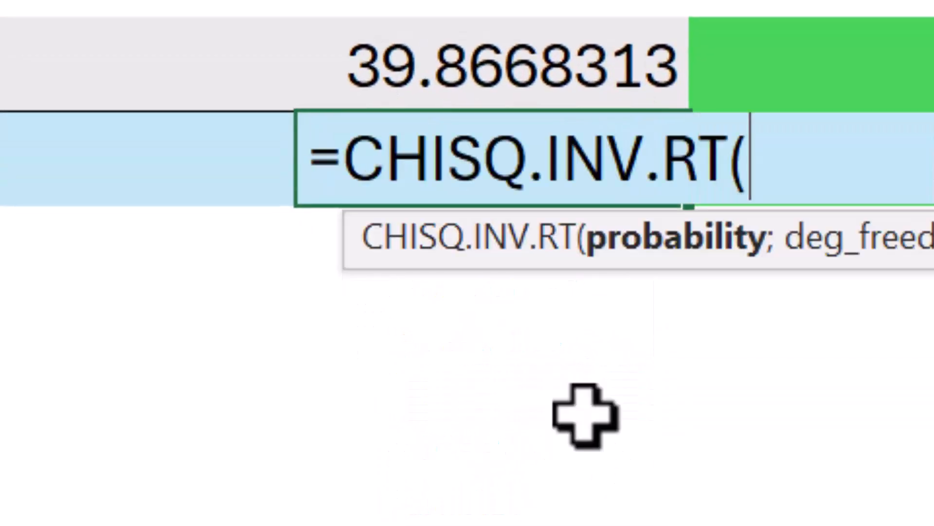
{"action": "key", "text": "ctrl+a"}
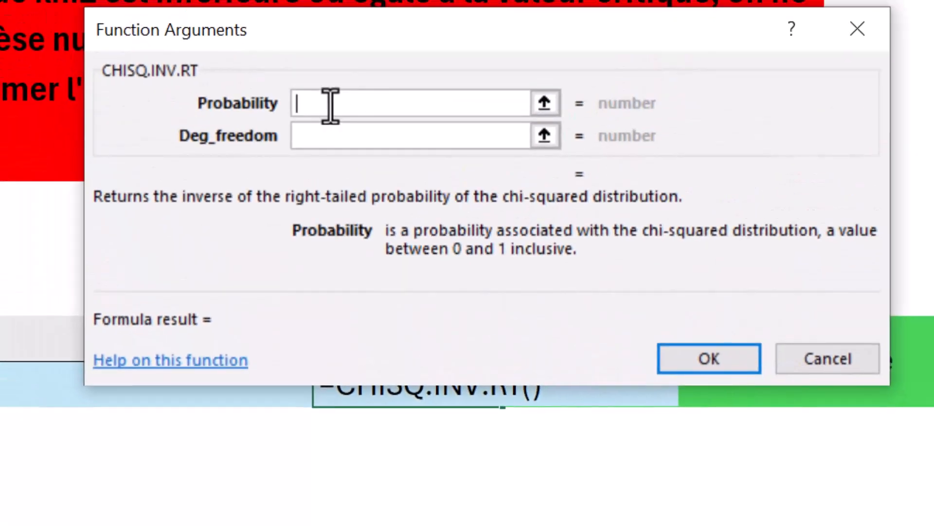
- Set Probability to 0.05 and Deg_freedom to 3, completing the J52 formula =CHISQ.INV.RT(0.05;3)
{"action": "type", "text": "0.05"}
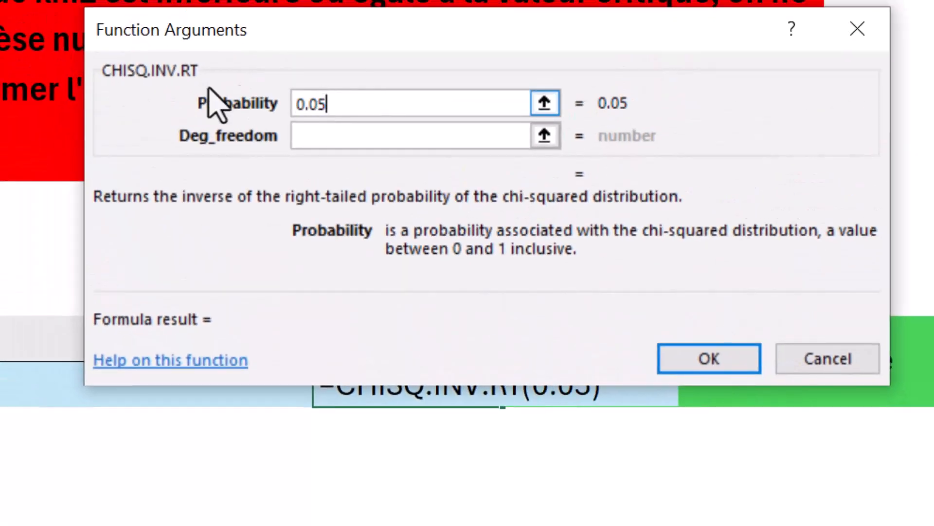
{"action": "left_click", "coordinate": [374, 137]}
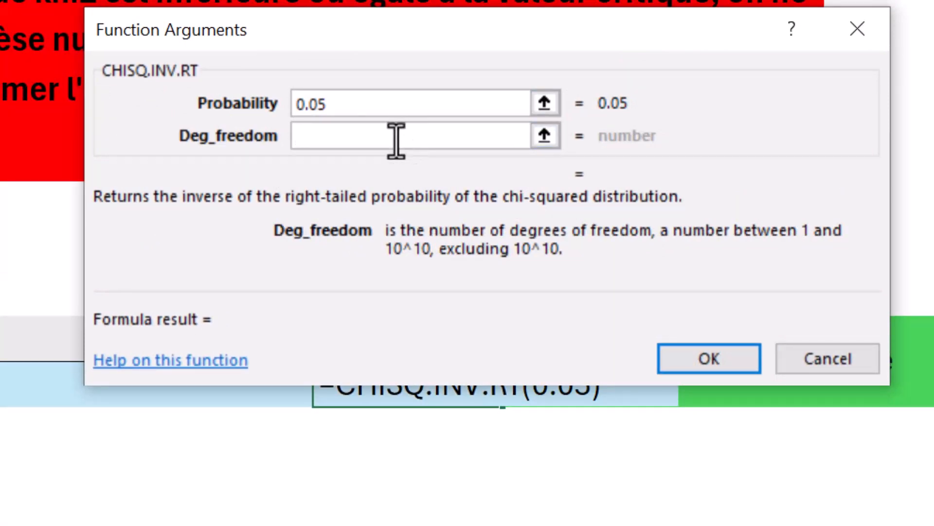
{"action": "type", "text": "3"}
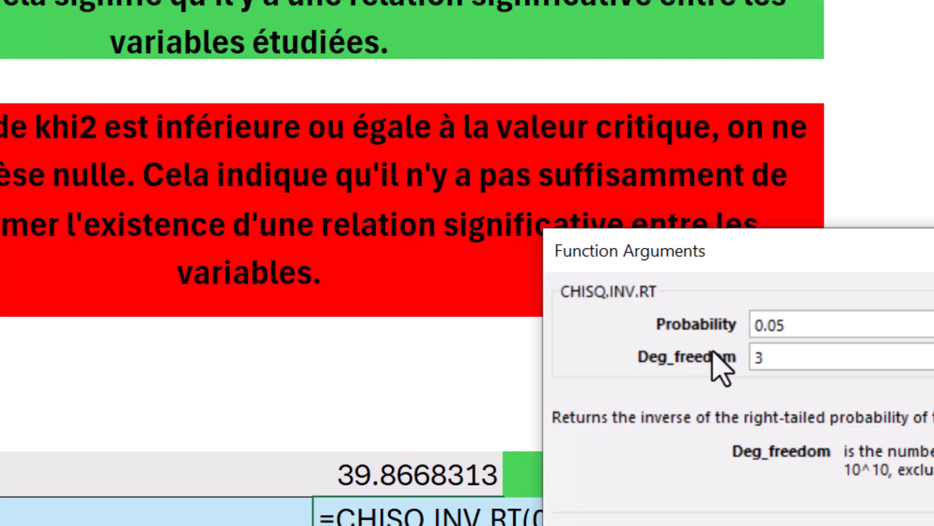
{"action": "left_click_drag", "start_coordinate": [712, 350], "coordinate": [712, 352]}
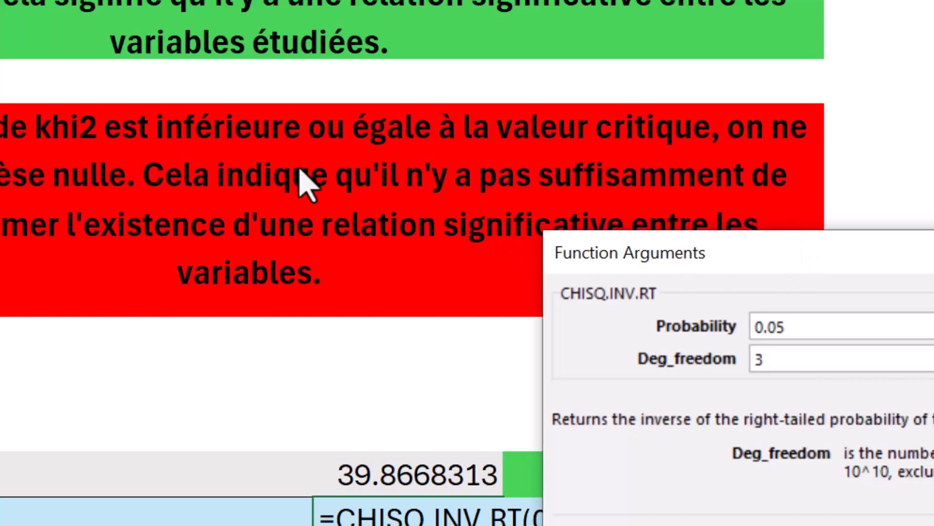
{"action": "left_click_drag", "start_coordinate": [852, 245], "coordinate": [424, 232]}
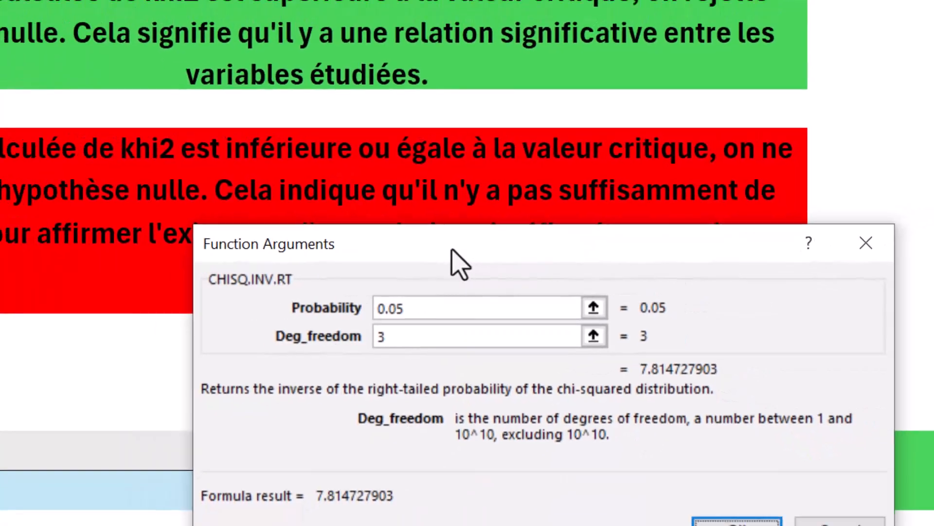
{"action": "left_click", "coordinate": [731, 442]}
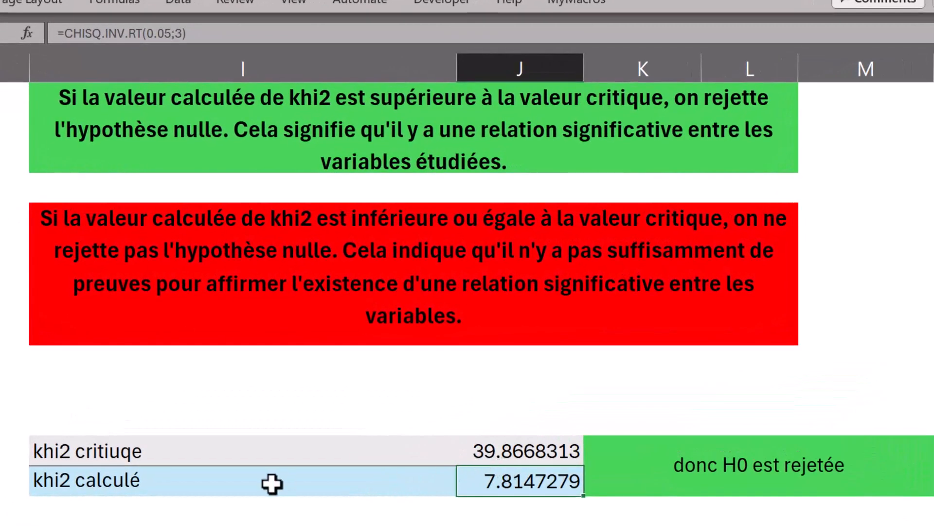
- Change the label in I51, beside the =L36 result, to "khi2 calculé"
{"action": "left_click", "coordinate": [108, 452]}
{"action": "double_click", "coordinate": [161, 455]}
{"action": "left_click_drag", "start_coordinate": [160, 455], "coordinate": [76, 453]}
{"action": "type", "text": "culé"}
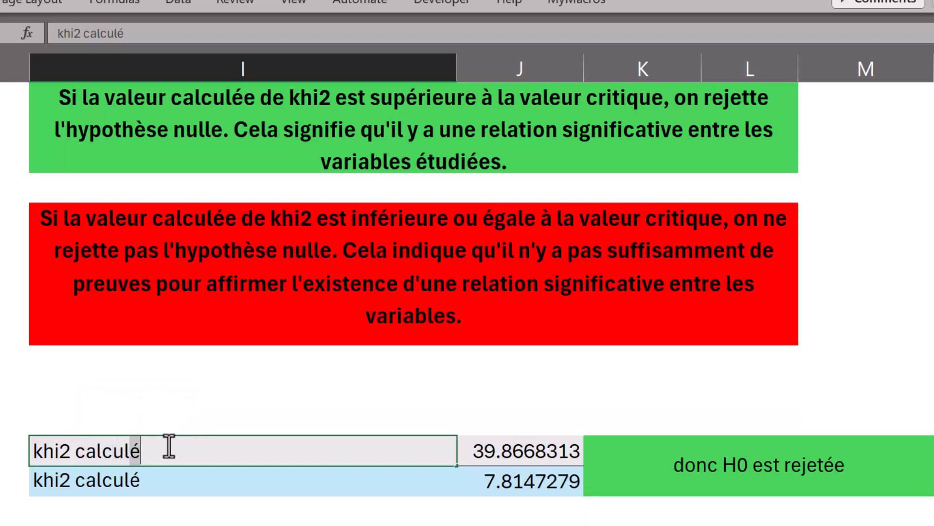
- Change the label in I52, beside the CHISQ.INV.RT result, to "khi2 critique"
{"action": "left_click", "coordinate": [176, 481]}
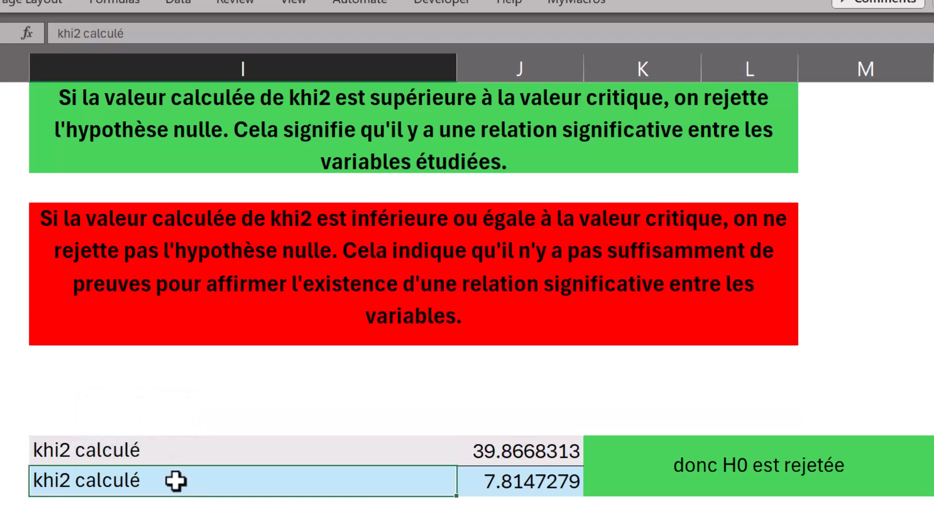
{"action": "double_click", "coordinate": [176, 480]}
{"action": "left_click_drag", "start_coordinate": [177, 480], "coordinate": [75, 475]}
{"action": "key", "text": "shift+Right"}
{"action": "type", "text": "ri"}
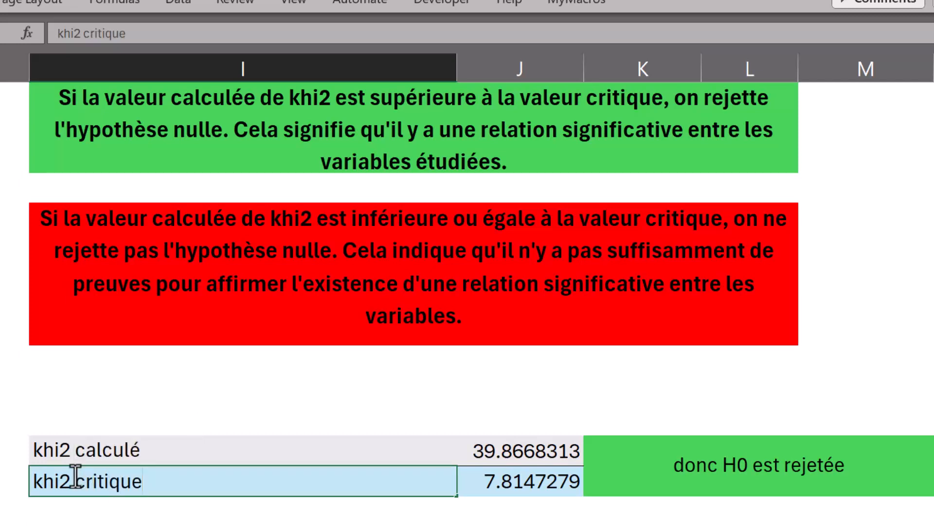
{"action": "key", "text": "Tab"}
- Compare the calculated and critical khi2 values in J51 and J52 against the section 4 decision rules and the stated conclusion
{"action": "left_click", "coordinate": [506, 443]}
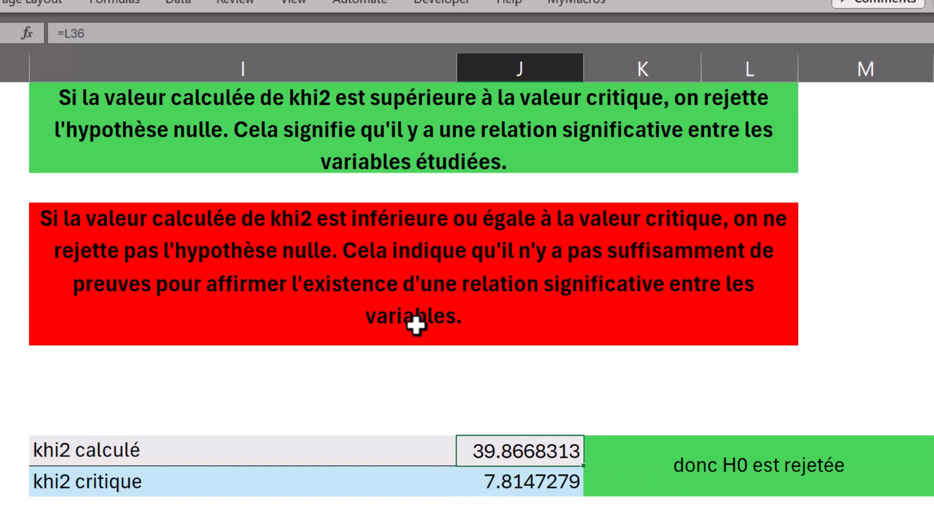
{"action": "scroll", "coordinate": [438, 341], "scroll_direction": "up", "scroll_amount": 2}
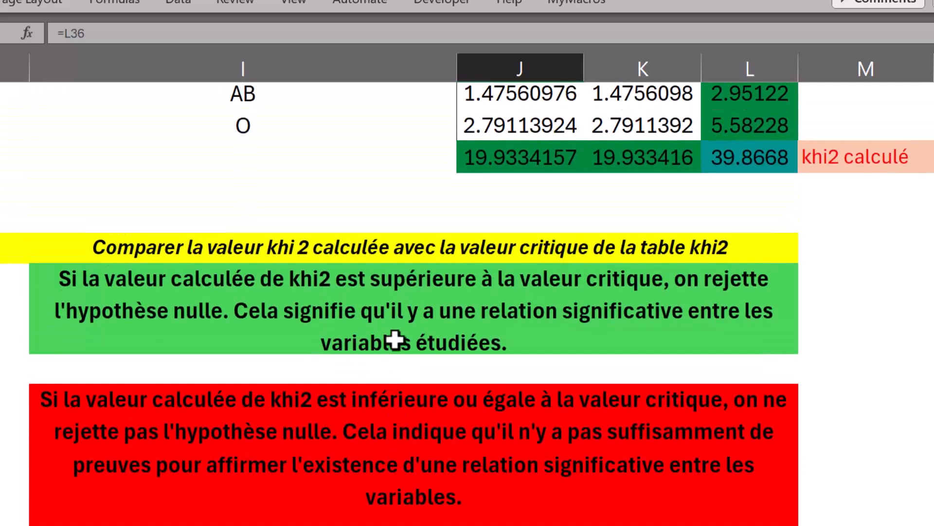
{"action": "scroll", "coordinate": [454, 336], "scroll_direction": "down", "scroll_amount": 1}
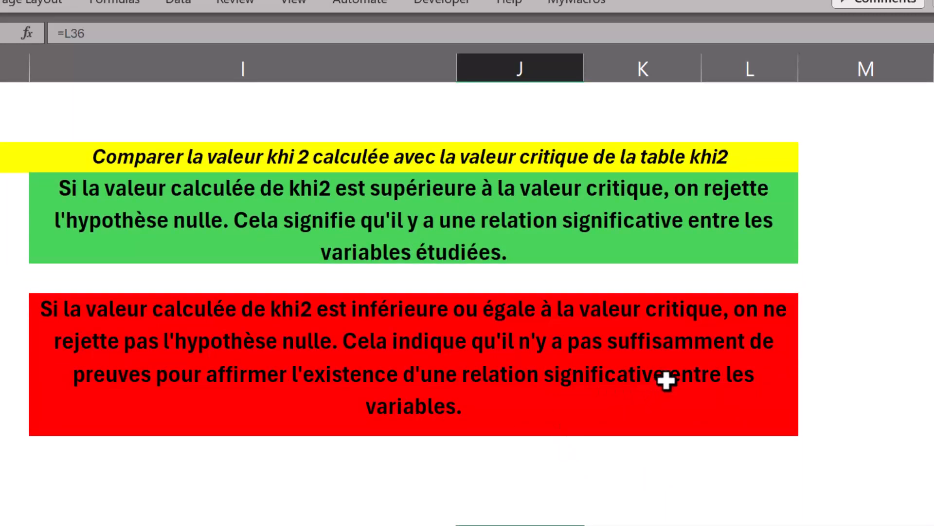
{"action": "scroll", "coordinate": [686, 432], "scroll_direction": "up", "scroll_amount": 1}
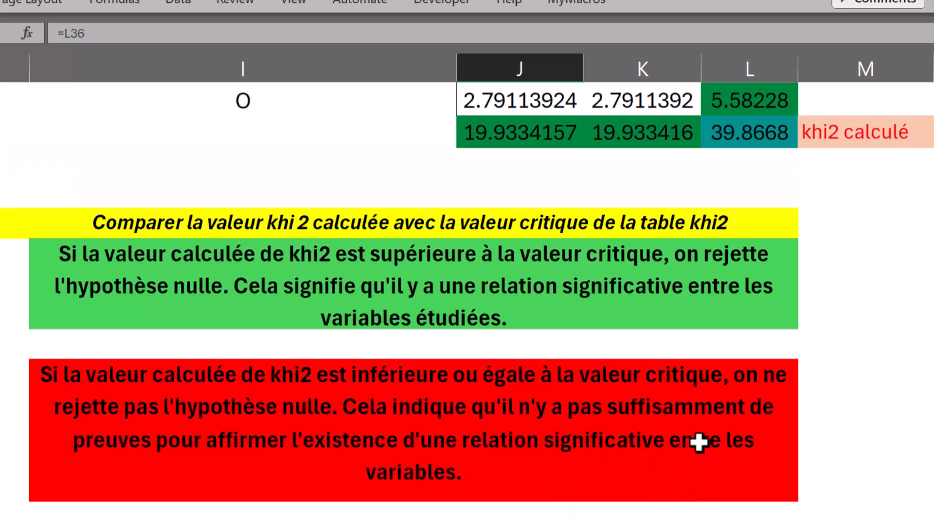
{"action": "scroll", "coordinate": [404, 425], "scroll_direction": "up", "scroll_amount": 1}
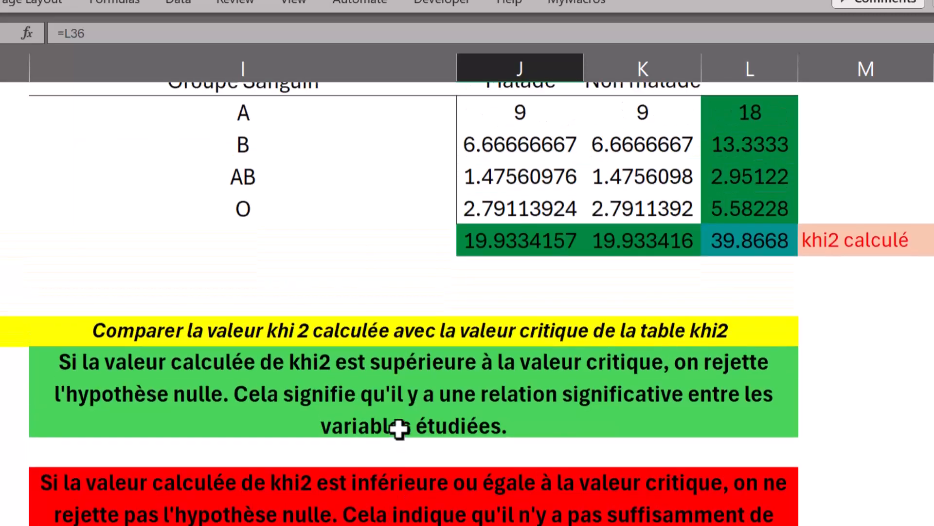
{"action": "scroll", "coordinate": [396, 426], "scroll_direction": "down", "scroll_amount": 2}
{"action": "scroll", "coordinate": [437, 448], "scroll_direction": "down", "scroll_amount": 4}
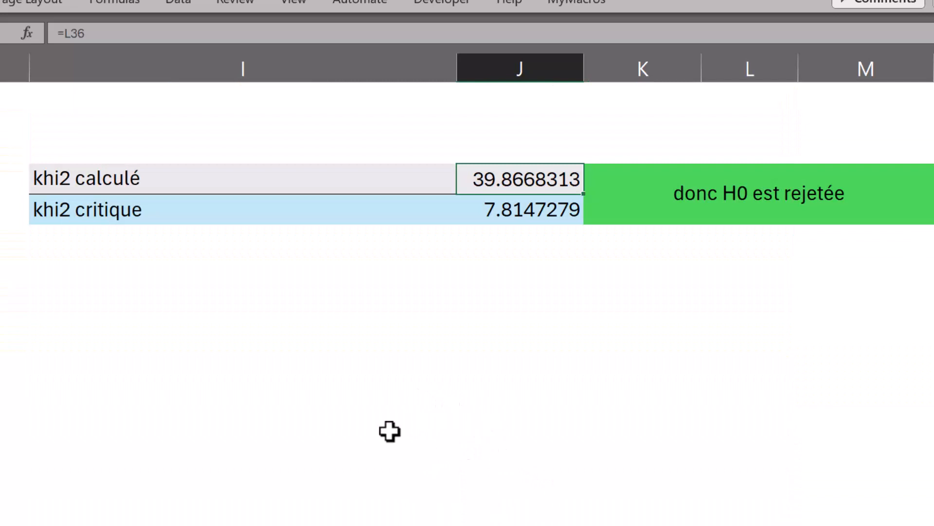
{"action": "scroll", "coordinate": [390, 431], "scroll_direction": "up", "scroll_amount": 3}
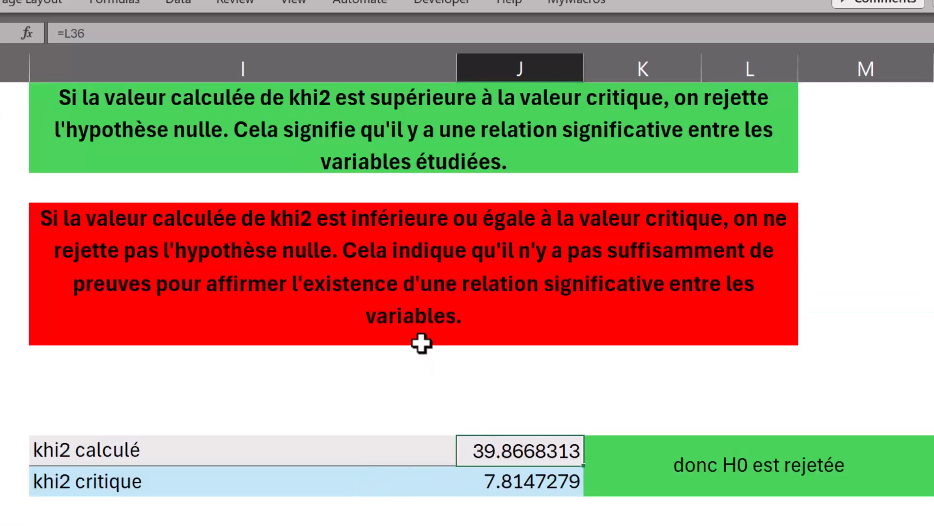